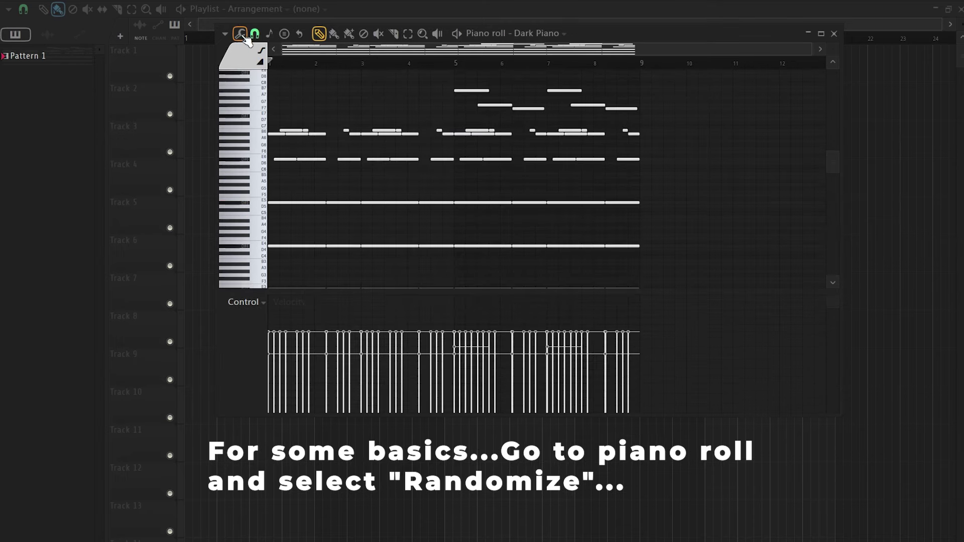
Randomize the Dark Piano note levels for velocity and release with Bipolar off, adjusting the amounts during playback.
click(240, 34)
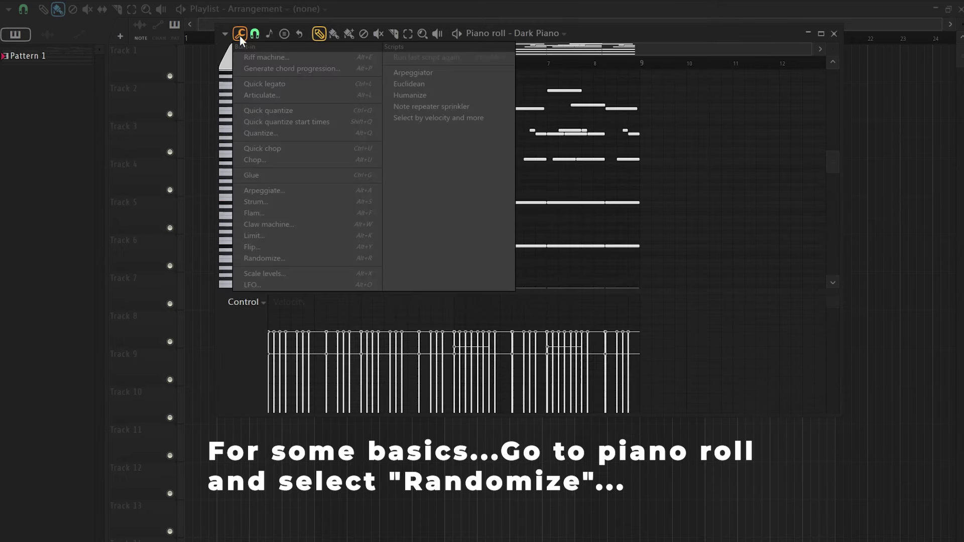
click(270, 259)
click(414, 366)
drag(456, 319, 457, 334)
key(space)
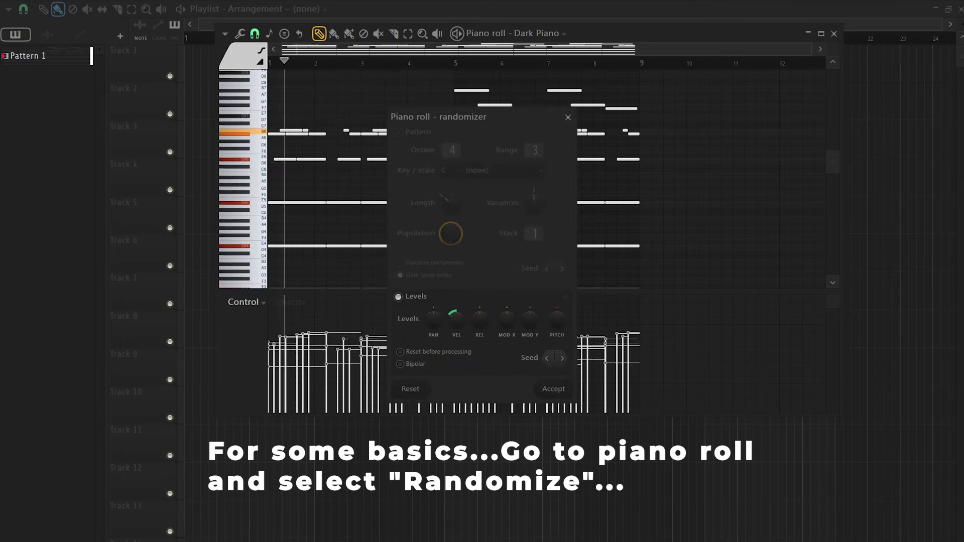
drag(456, 320, 479, 329)
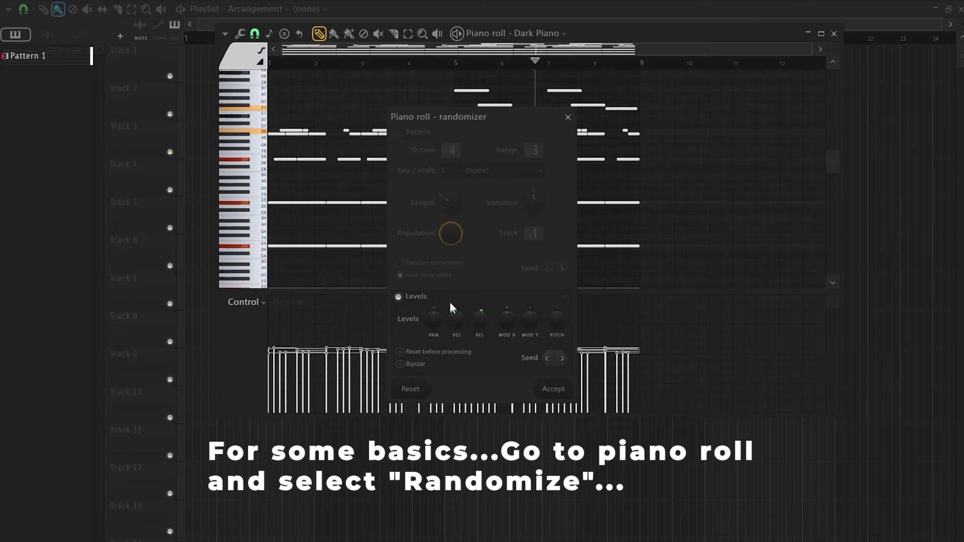
drag(456, 318, 456, 313)
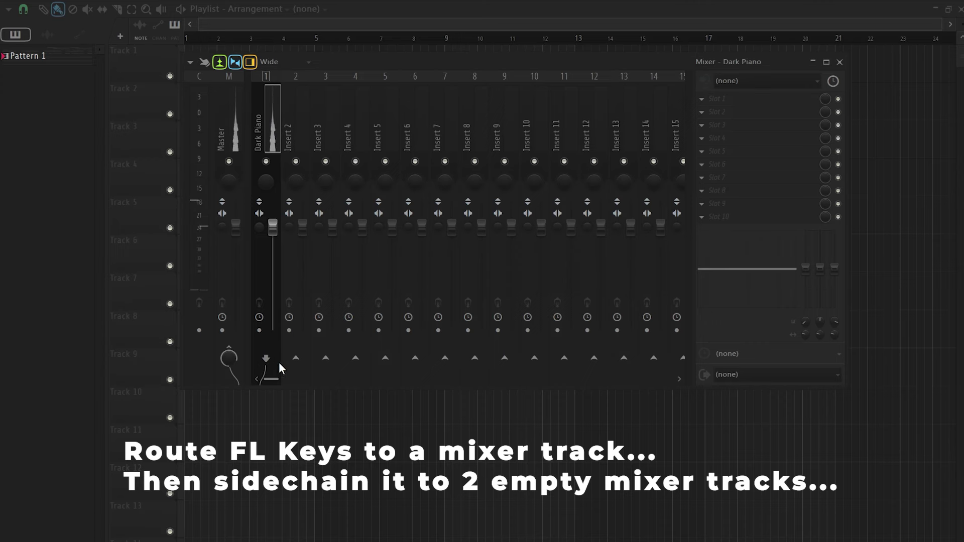
Sidechain the Dark Piano mixer track to Insert 2 and rename that insert REVERB.
right_click(296, 359)
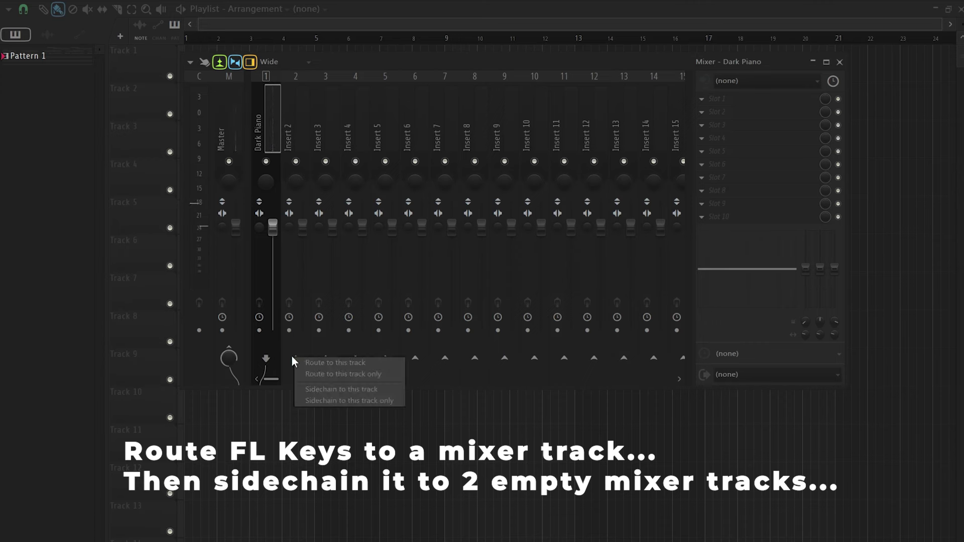
click(333, 386)
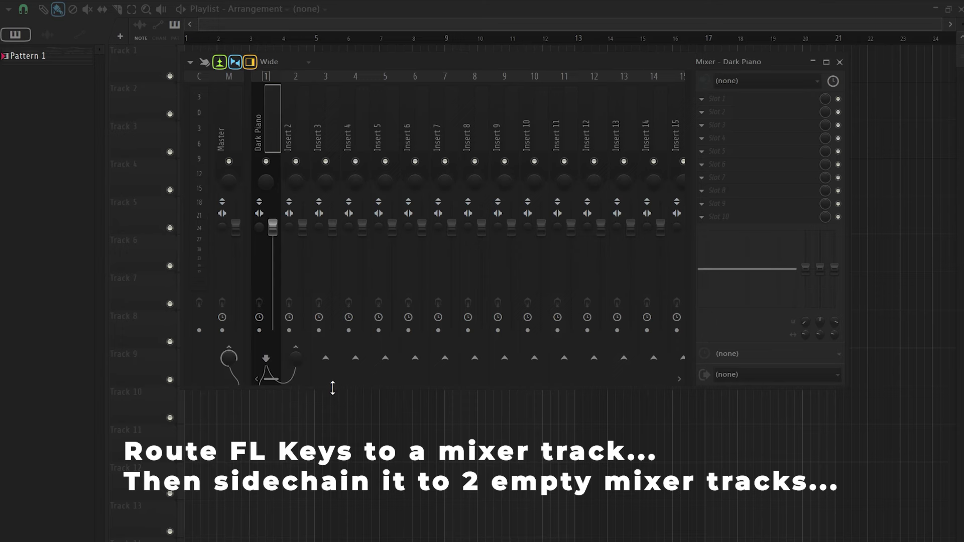
right_click(298, 128)
click(333, 86)
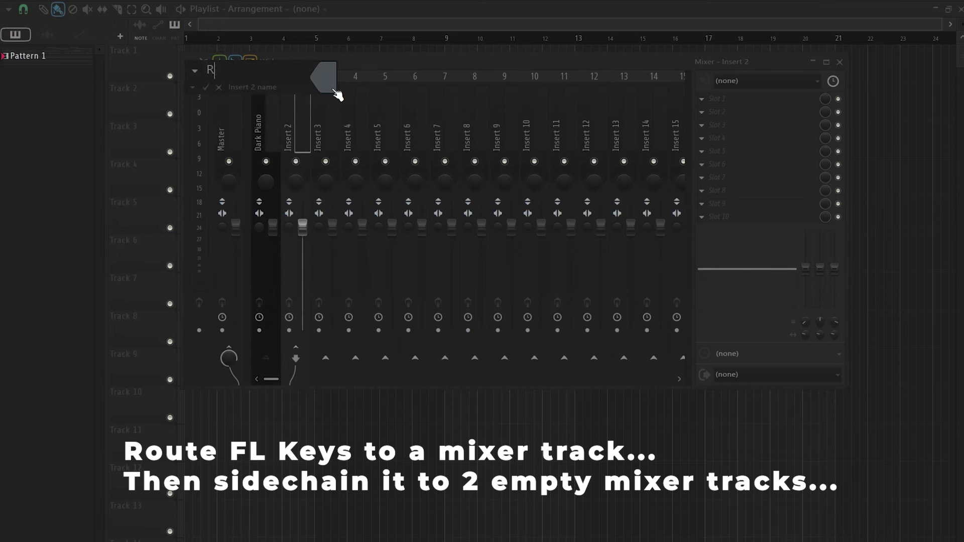
key(Return)
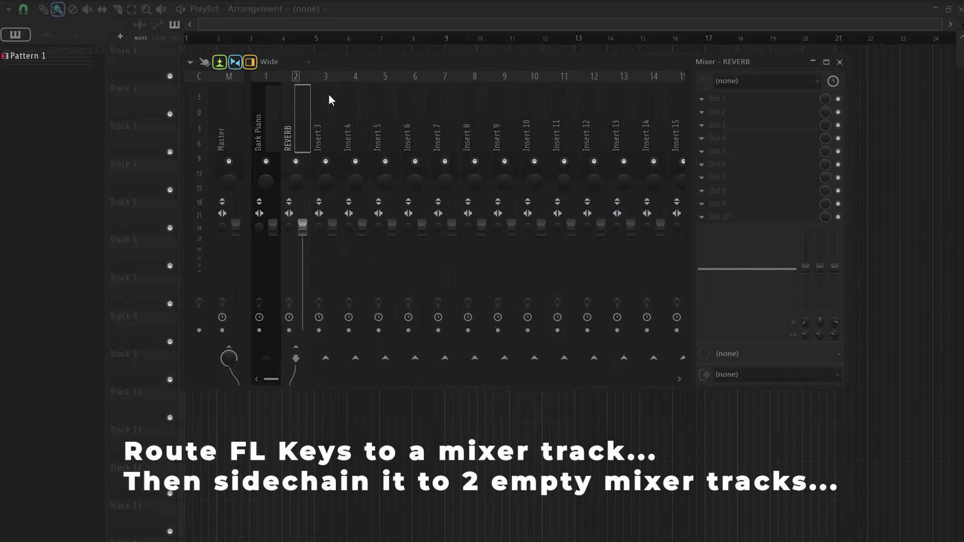
Sidechain the Dark Piano mixer track to Insert 3 and rename that insert DELAY.
click(269, 130)
right_click(326, 358)
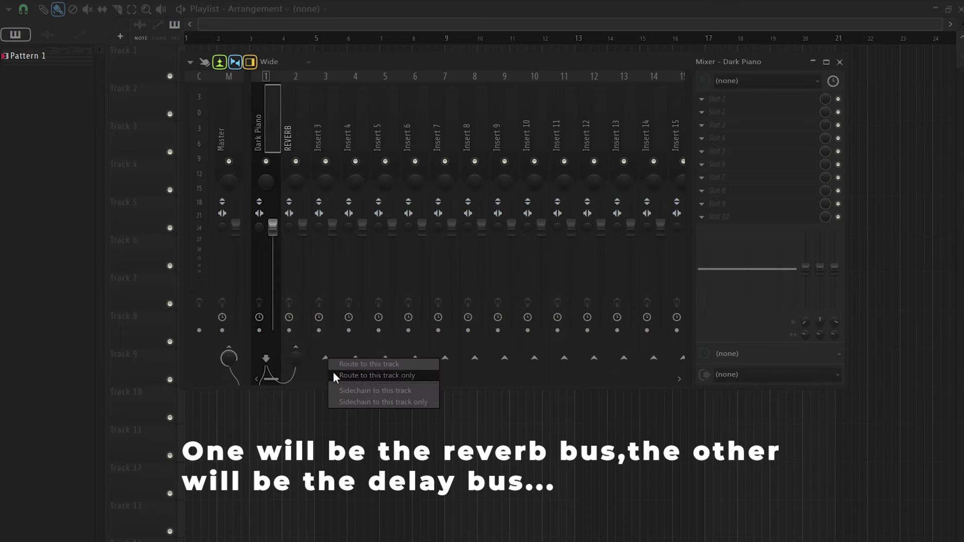
click(360, 391)
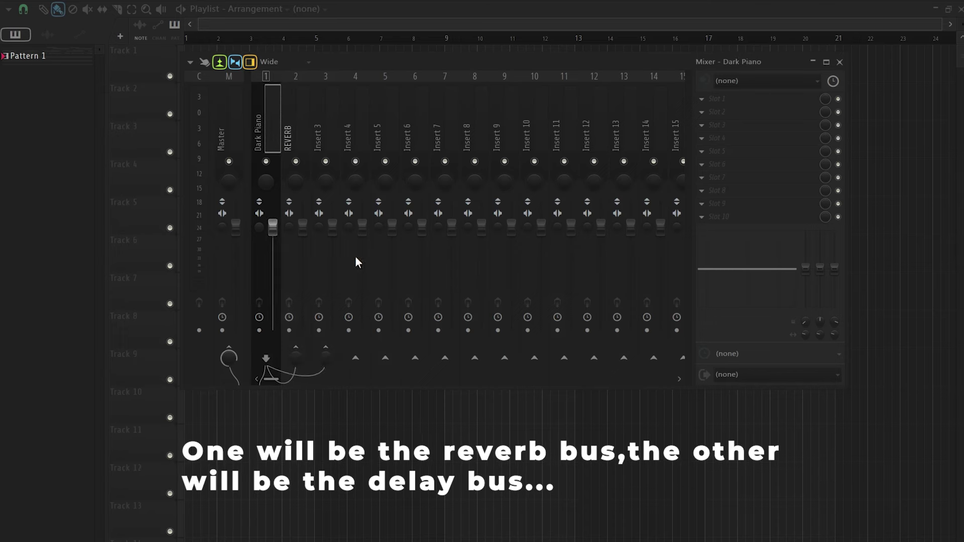
right_click(324, 130)
click(358, 90)
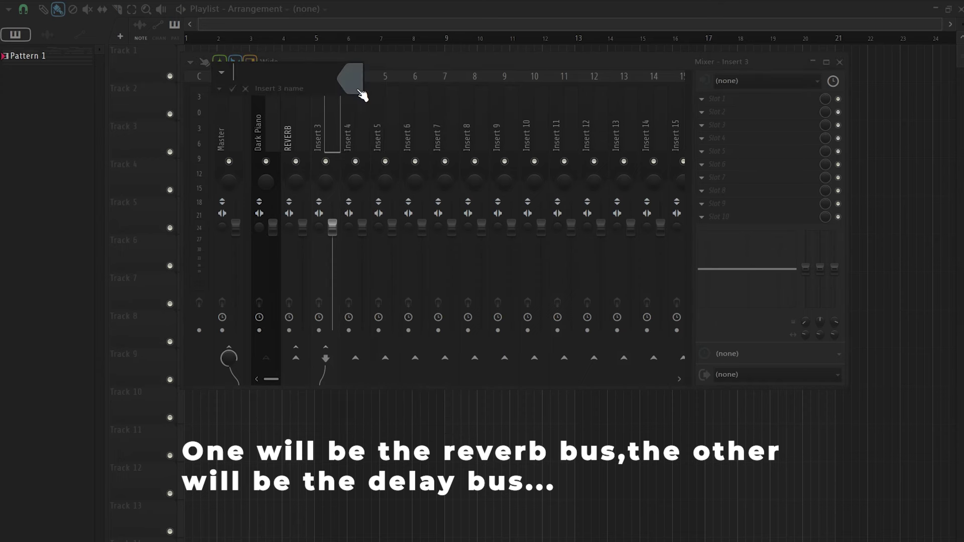
text(DELAY)
key(Return)
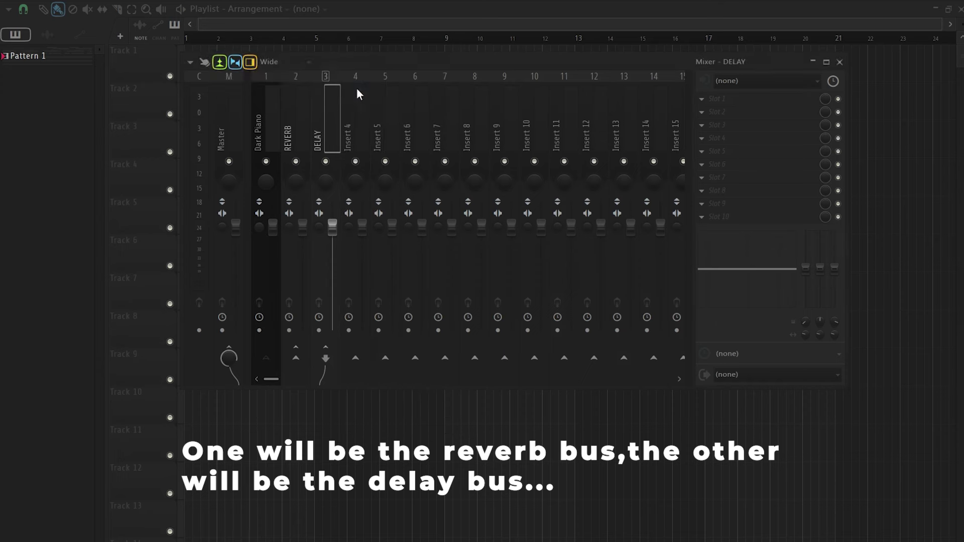
Load Fruity Reeverb 2 in the first effect slot of the REVERB track and choose the Cathedral preset.
click(304, 127)
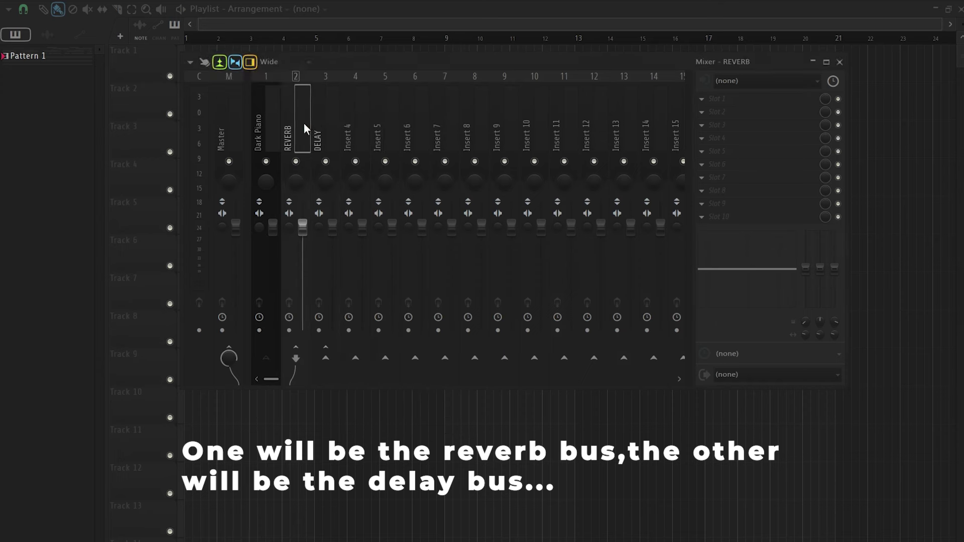
click(755, 101)
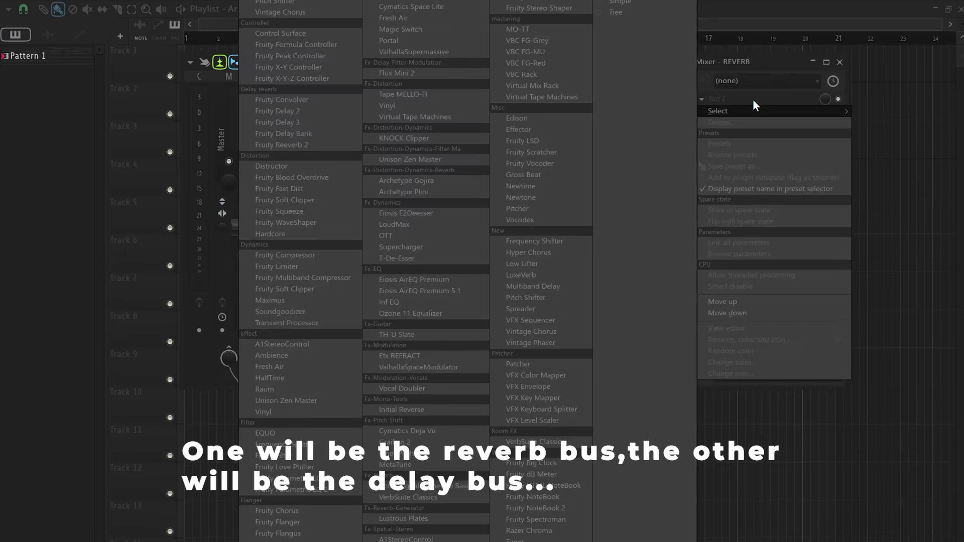
click(300, 147)
drag(414, 234, 412, 164)
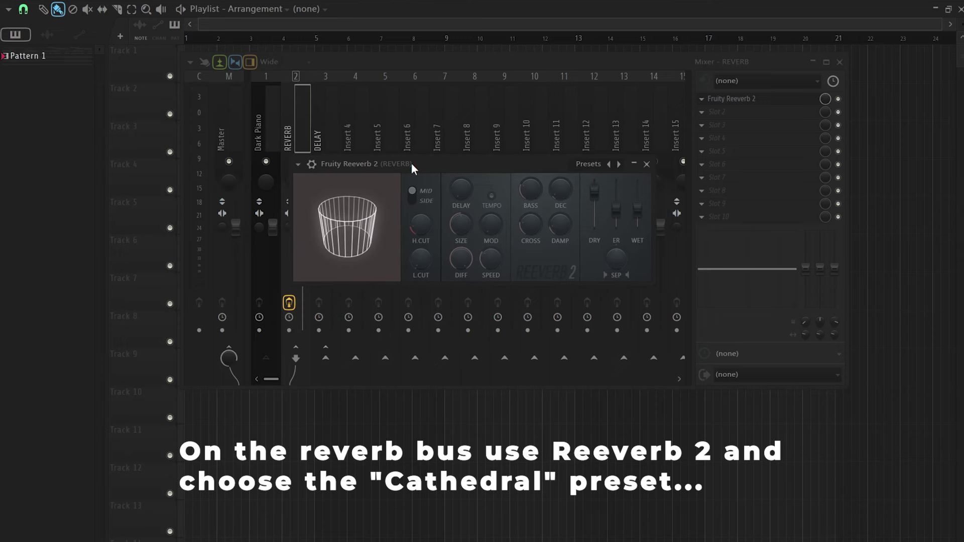
click(619, 164)
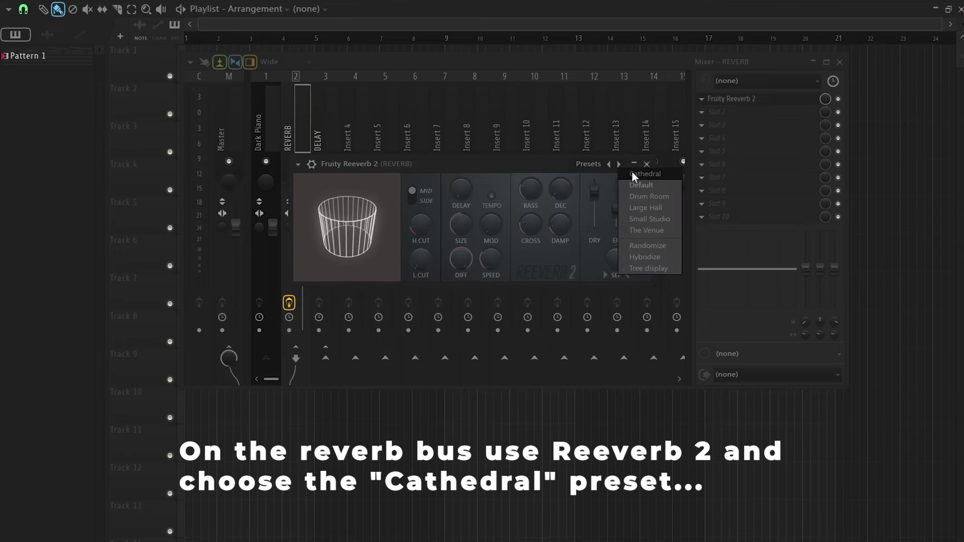
click(635, 174)
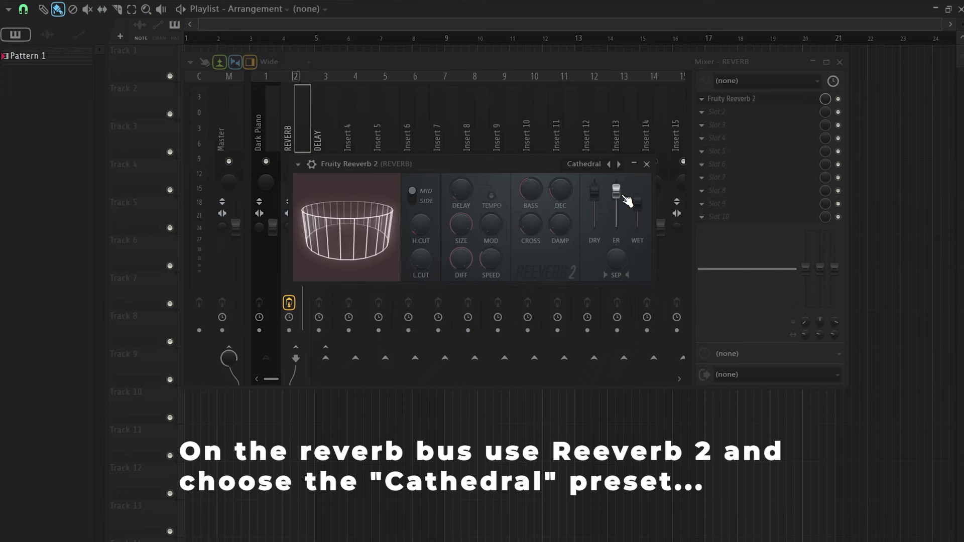
Remove the dry signal in Fruity Reeverb 2, raise the wet level, reduce the stereo separation and raise the low cut.
drag(637, 203, 637, 196)
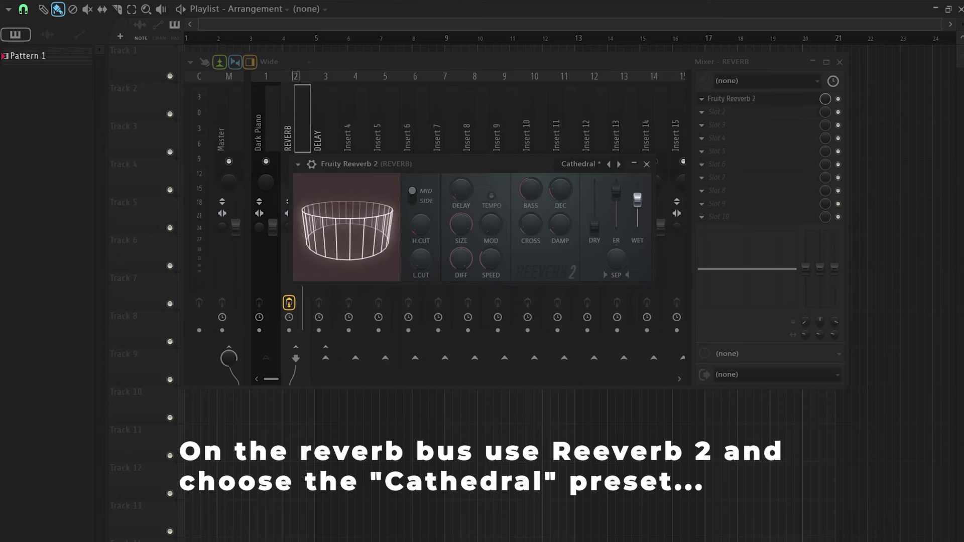
right_click(637, 195)
click(649, 202)
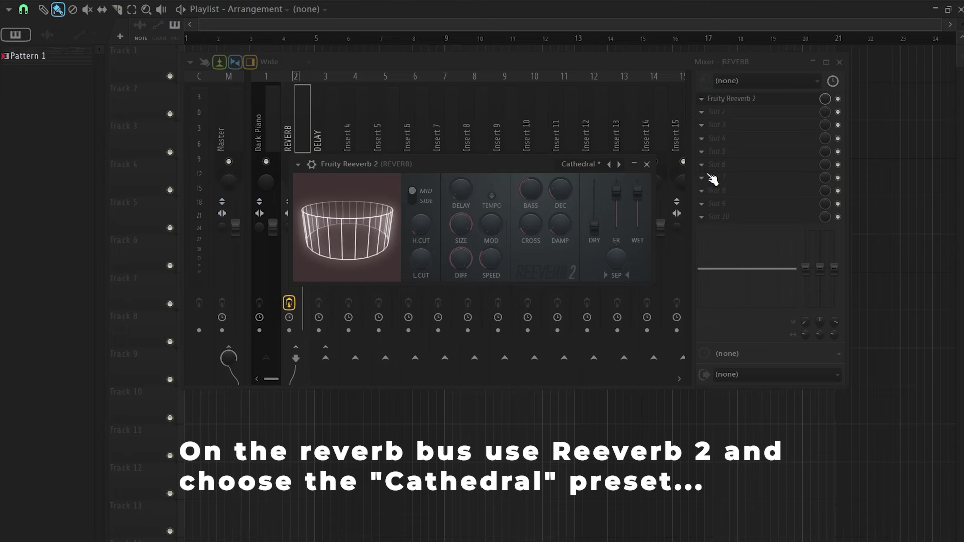
drag(625, 257, 625, 274)
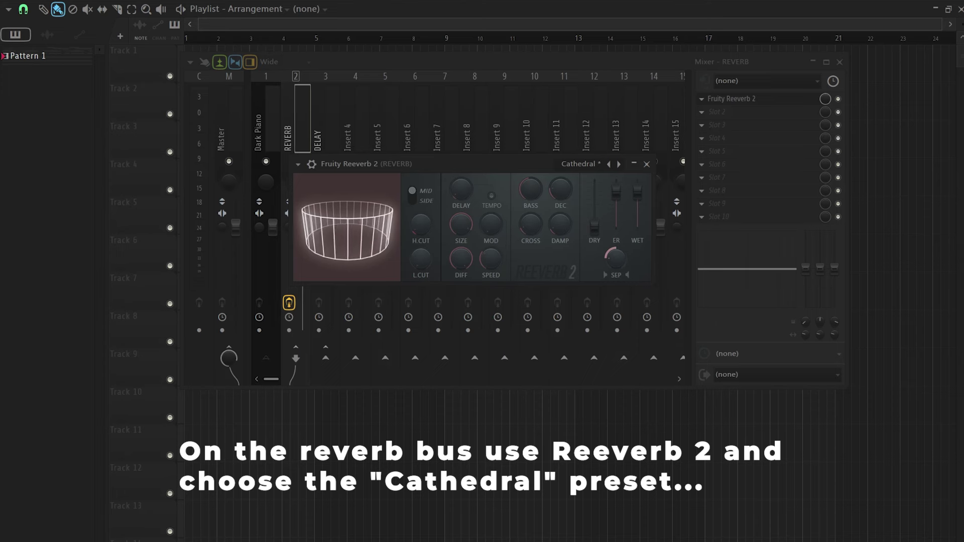
drag(424, 256, 424, 249)
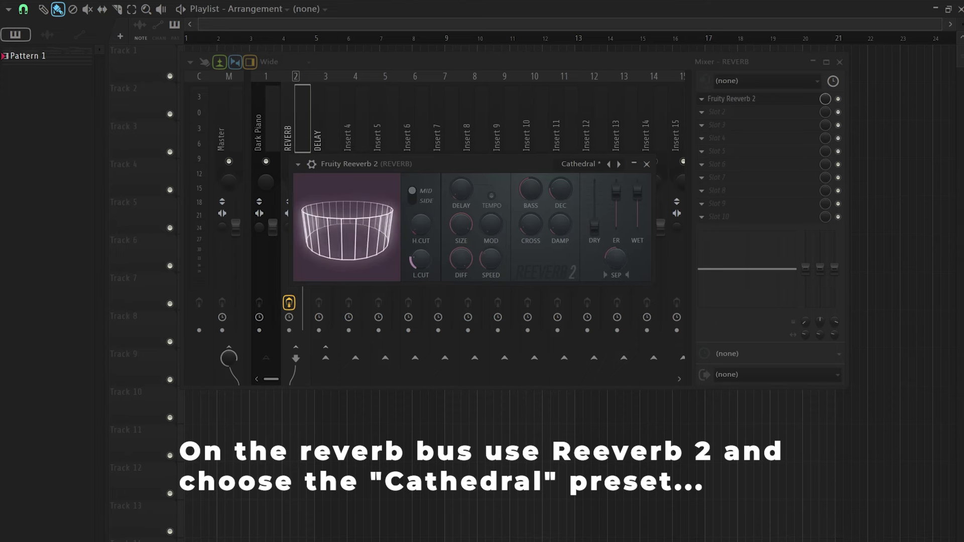
click(647, 163)
Raise the send level from Dark Piano to the REVERB track while the pattern plays.
click(267, 145)
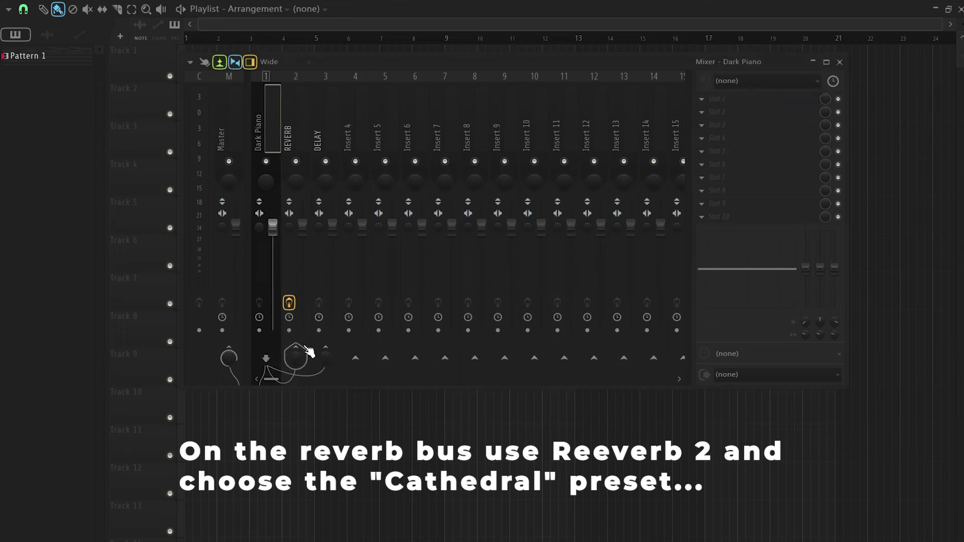
key(space)
drag(295, 358, 294, 346)
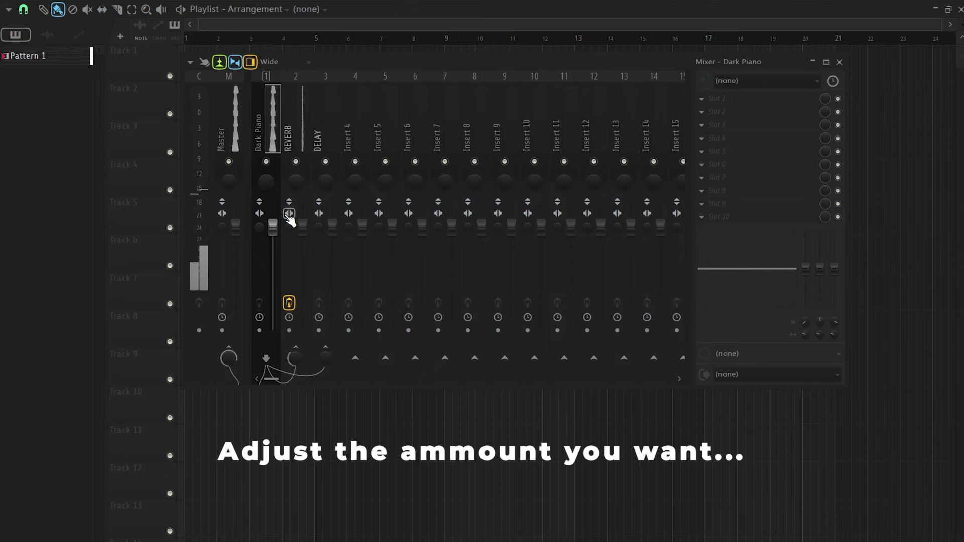
Add Fruity parametric EQ 2 in the second effect slot of the REVERB track.
click(297, 131)
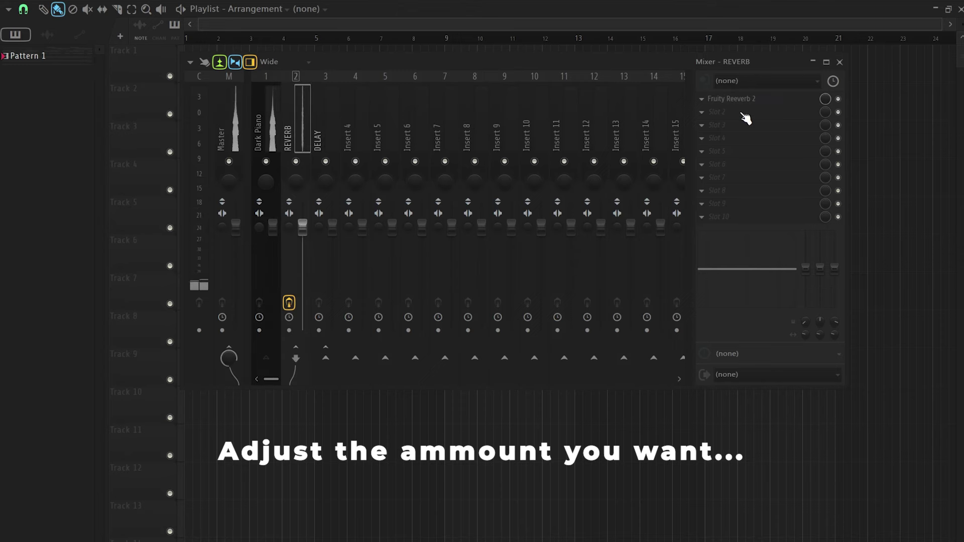
click(745, 119)
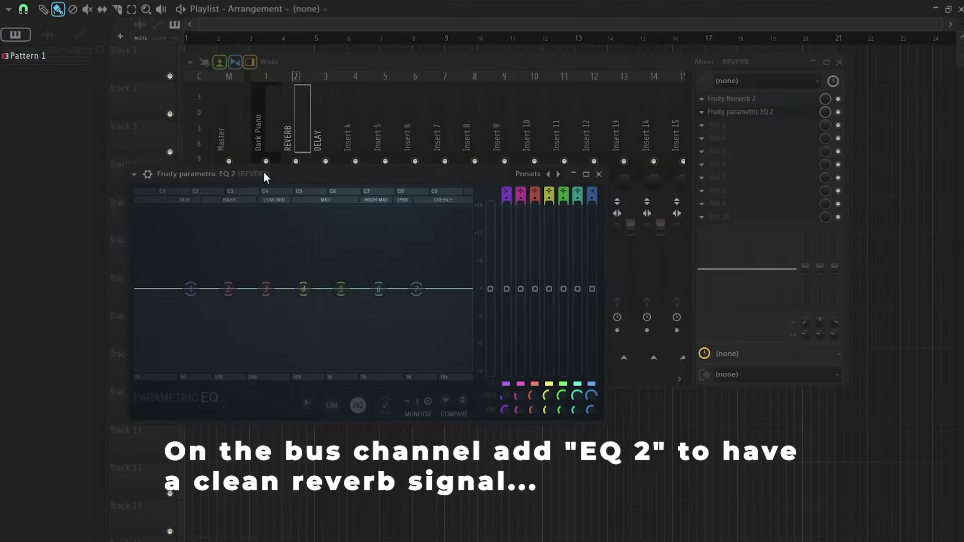
drag(263, 171, 408, 138)
Cut the lows of the REVERB track with EQ band 1 and slightly boost high bands 6 and 7 during playback.
key(space)
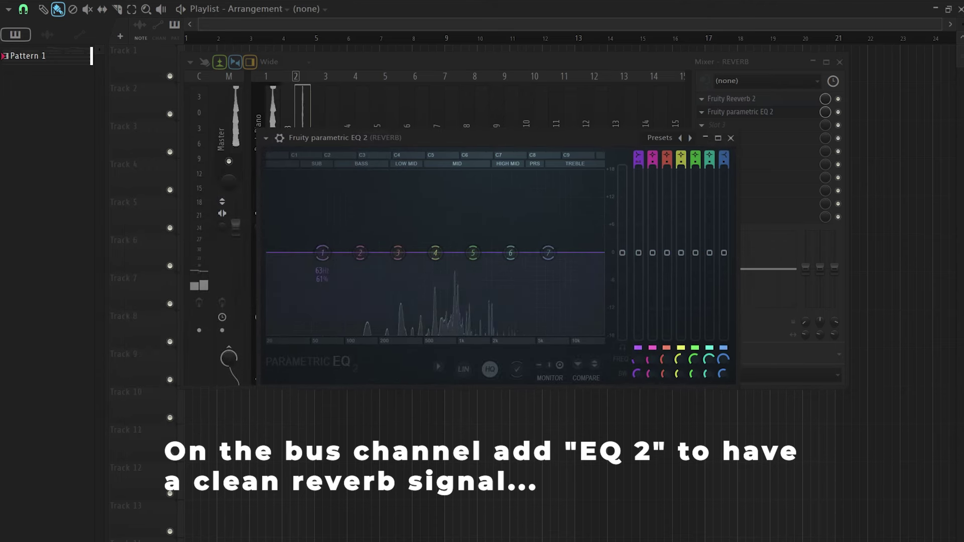
drag(323, 253, 377, 333)
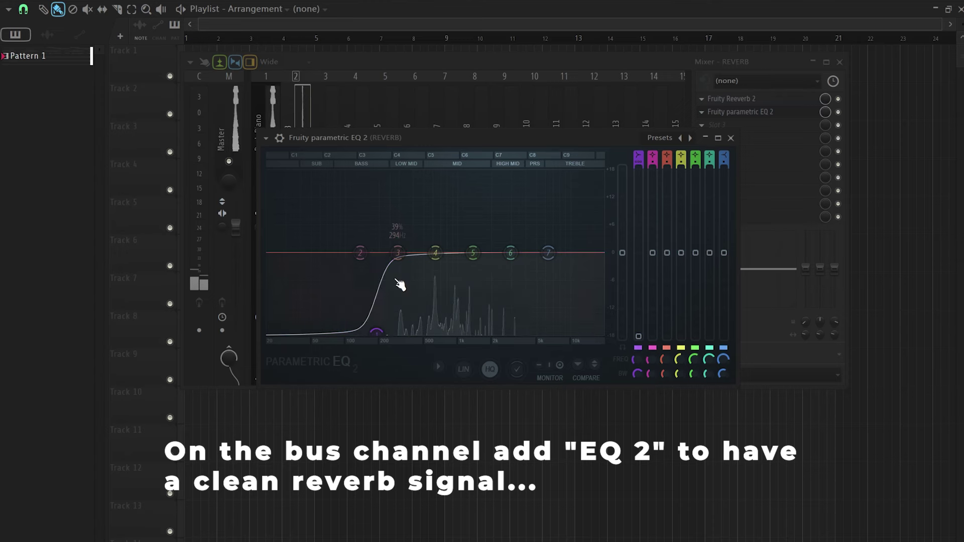
drag(398, 254, 398, 254)
mouse_move(511, 253)
mouse_down()
mouse_move(512, 241)
mouse_move(548, 241)
mouse_move(513, 245)
mouse_up()
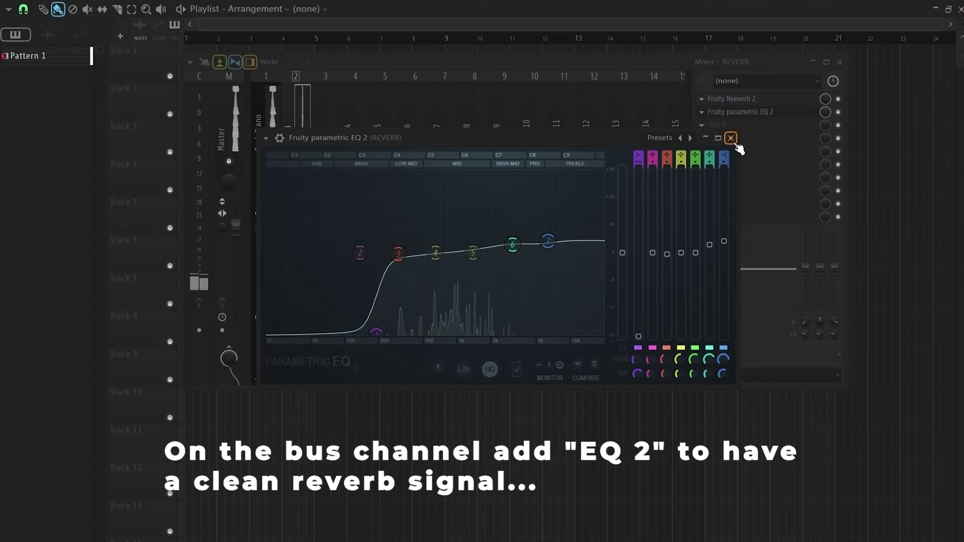
click(731, 138)
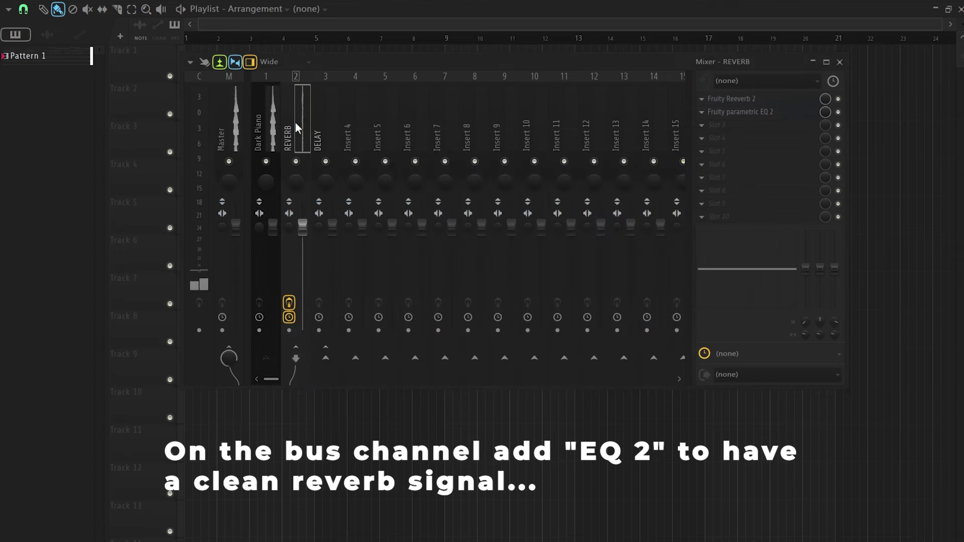
Load Fruity Delay 3 in the first effect slot of the DELAY track and choose the Ping pong preset.
click(329, 133)
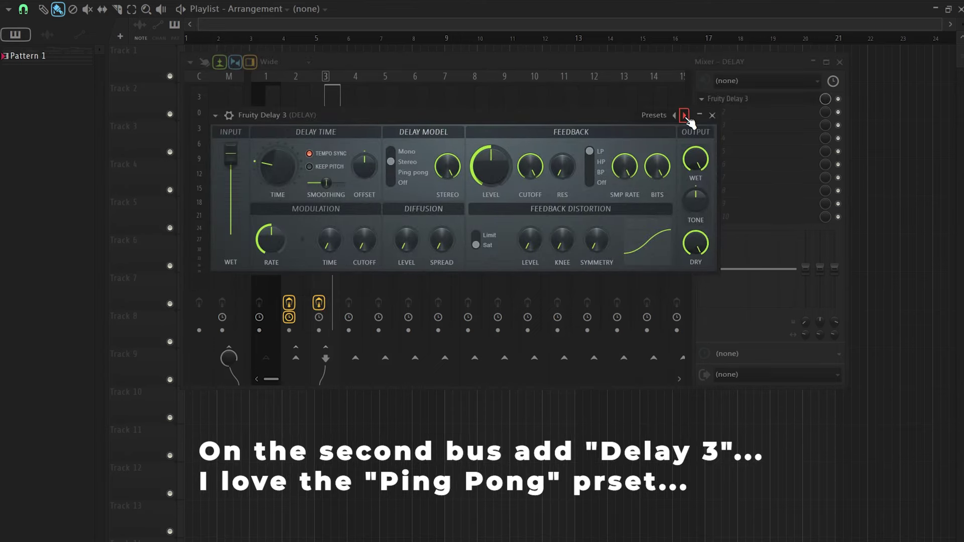
click(684, 116)
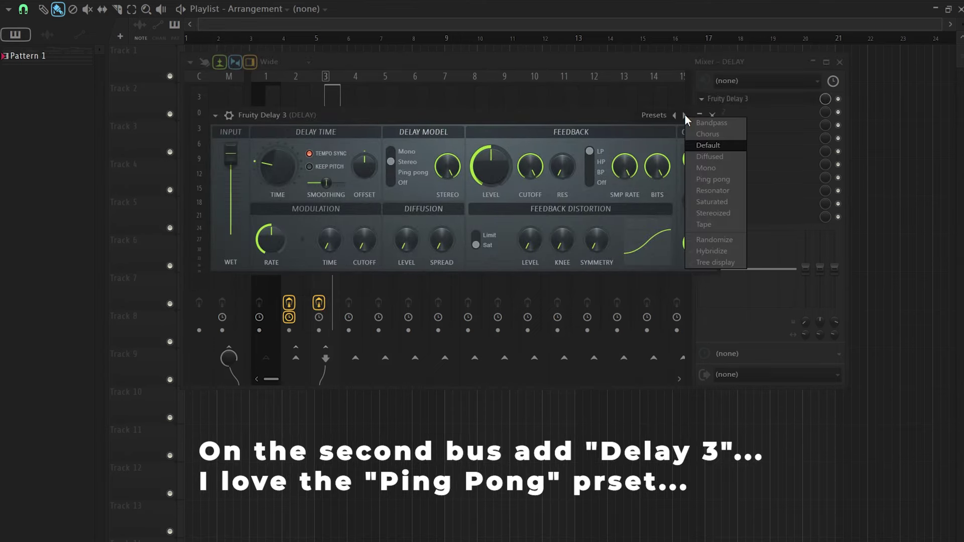
click(718, 180)
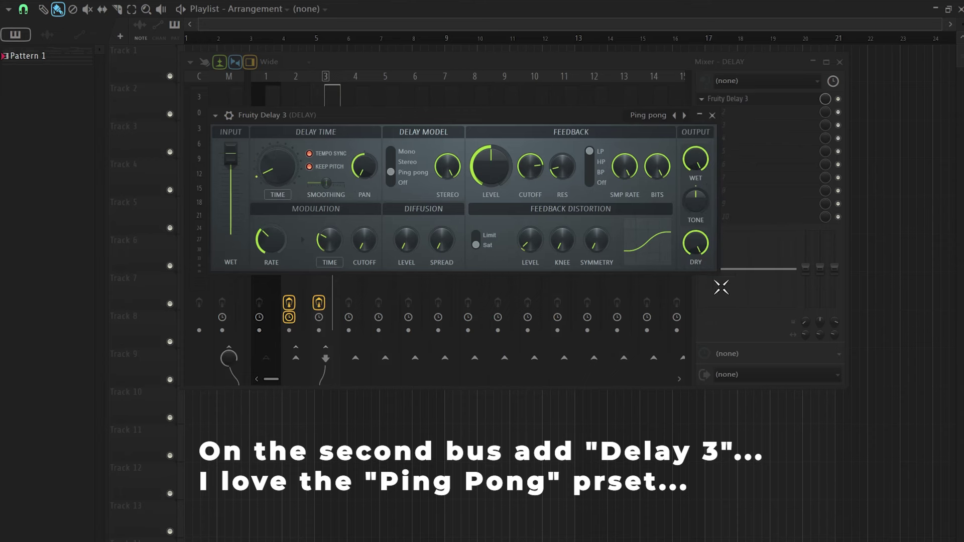
click(461, 58)
Raise the send level from Dark Piano to the DELAY track during playback, and select the DELAY track.
click(280, 125)
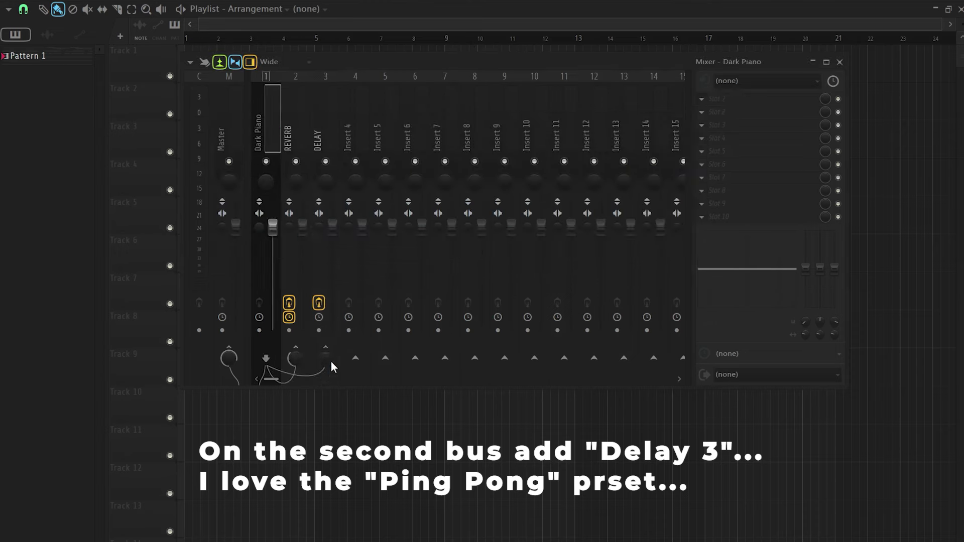
key(space)
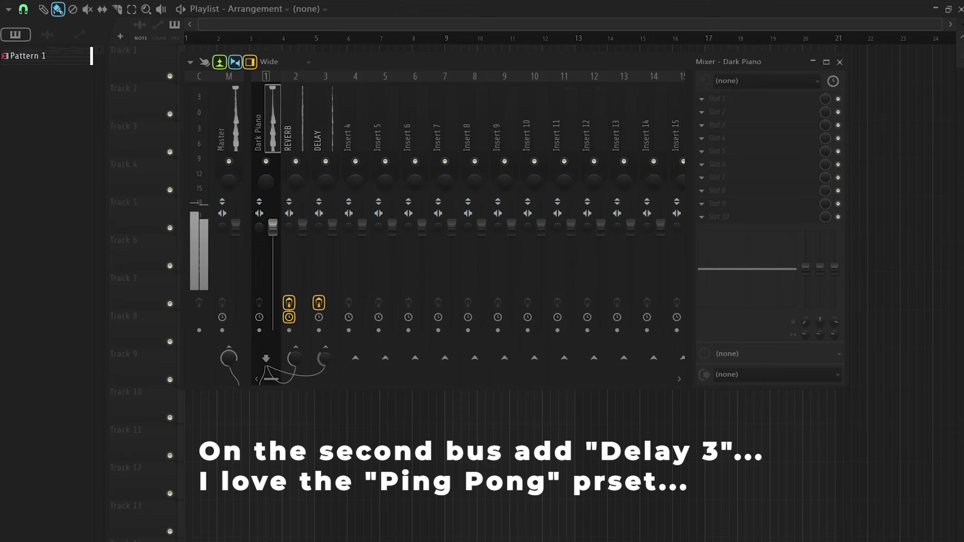
click(334, 118)
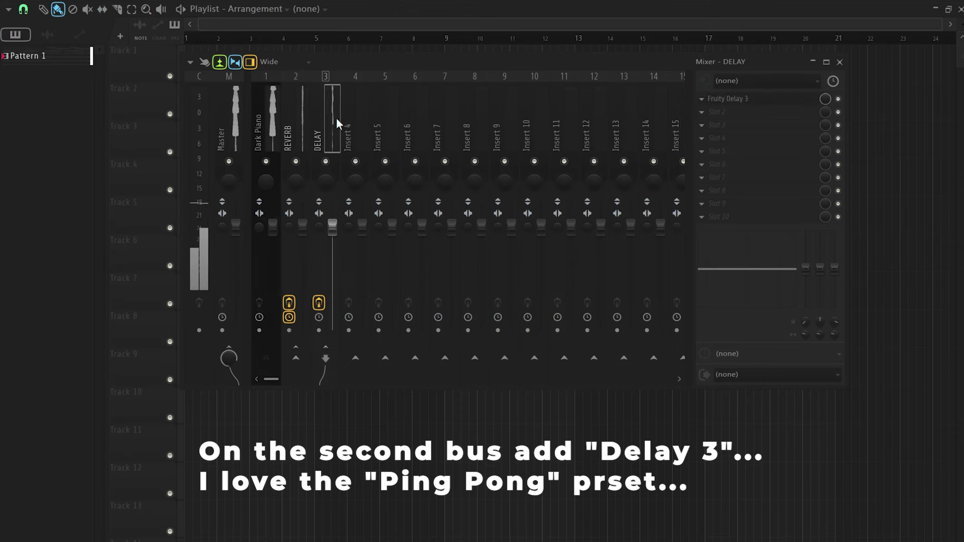
Add Fruity parametric EQ 2 in the DELAY track's second slot, cutting the lows with band 1 and slightly boosting bands 6 and 7.
click(712, 114)
click(352, 191)
drag(277, 196, 322, 275)
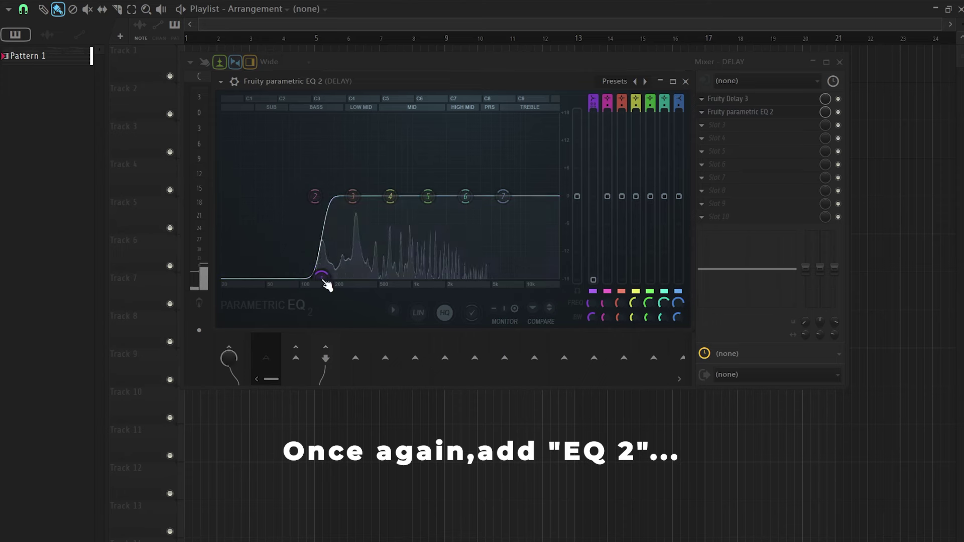
drag(465, 196, 503, 191)
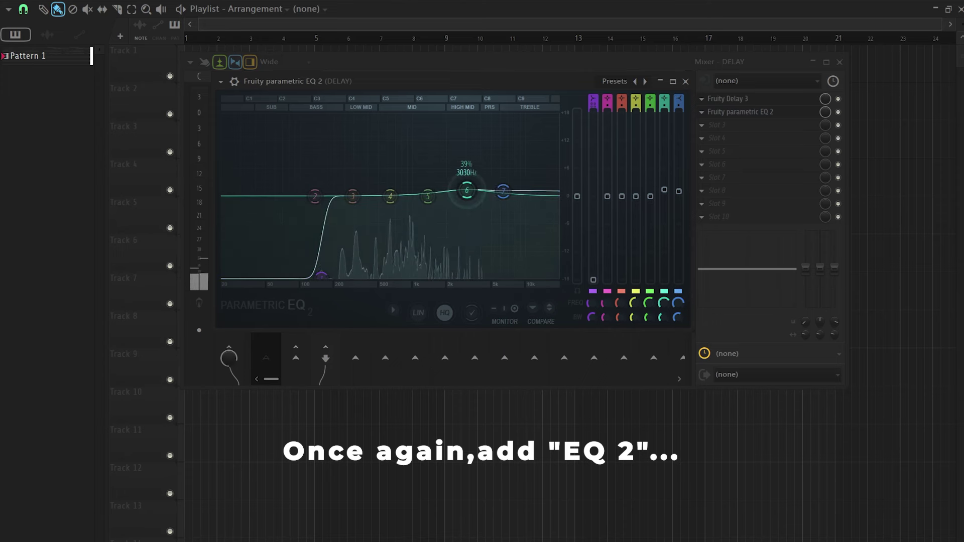
click(685, 82)
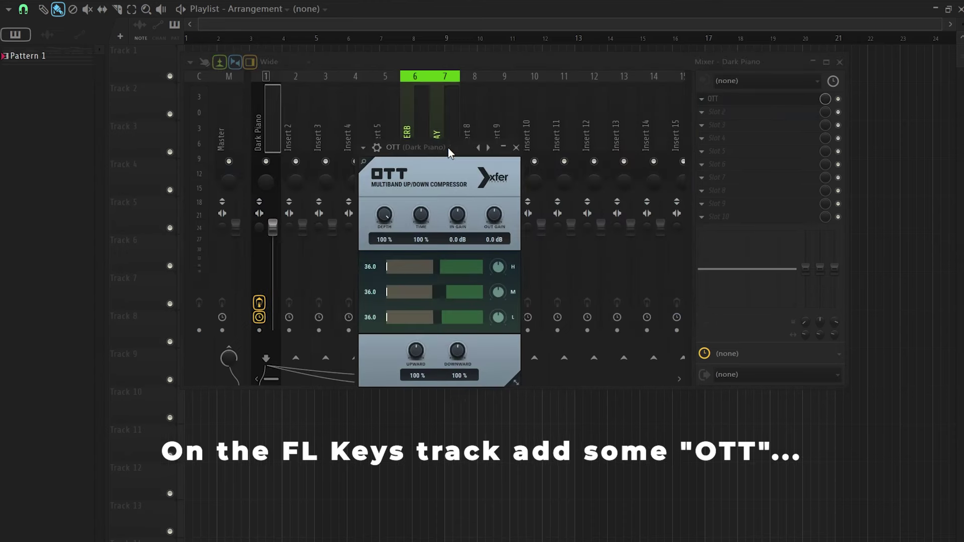
Set the OTT depth on Dark Piano to 20%, compare the effect off and on during playback, and raise the depth slightly.
drag(449, 151, 429, 115)
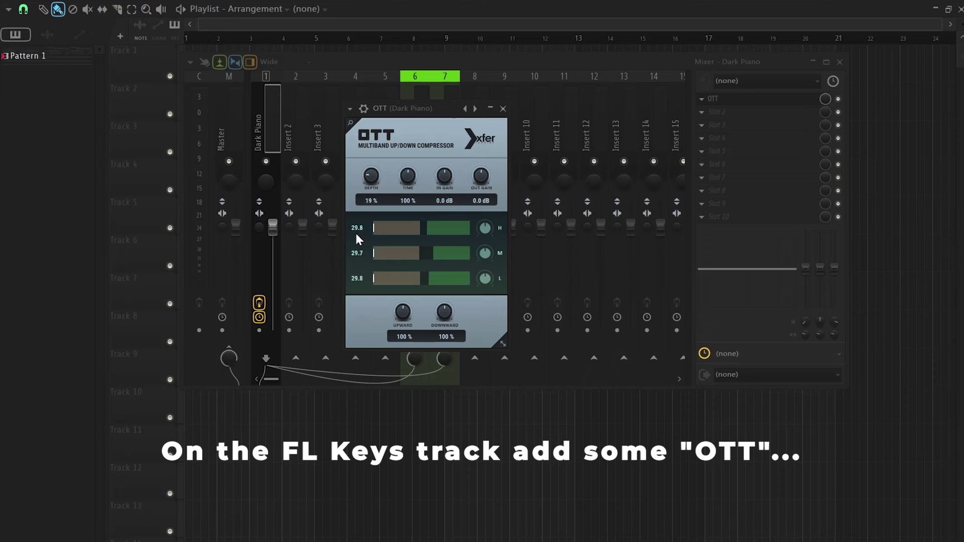
key(space)
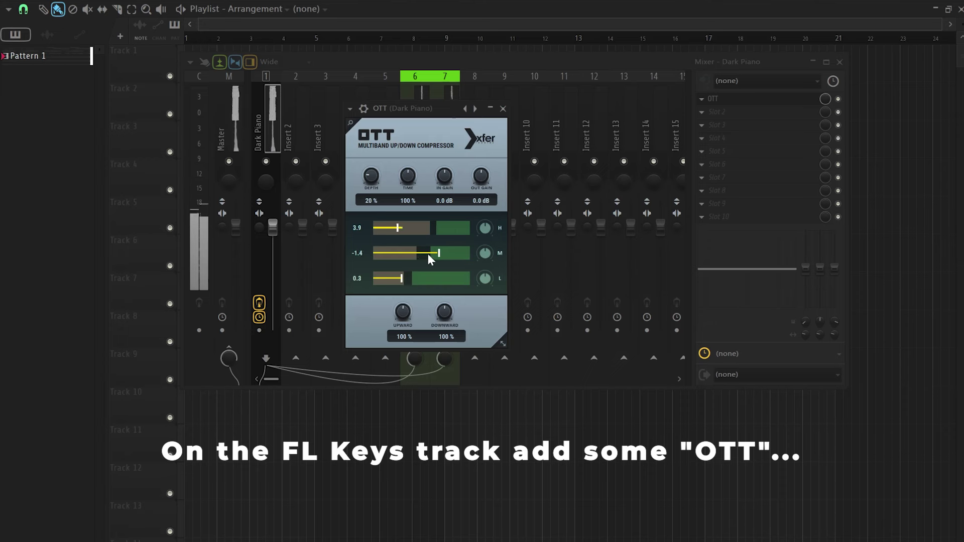
click(363, 109)
click(467, 132)
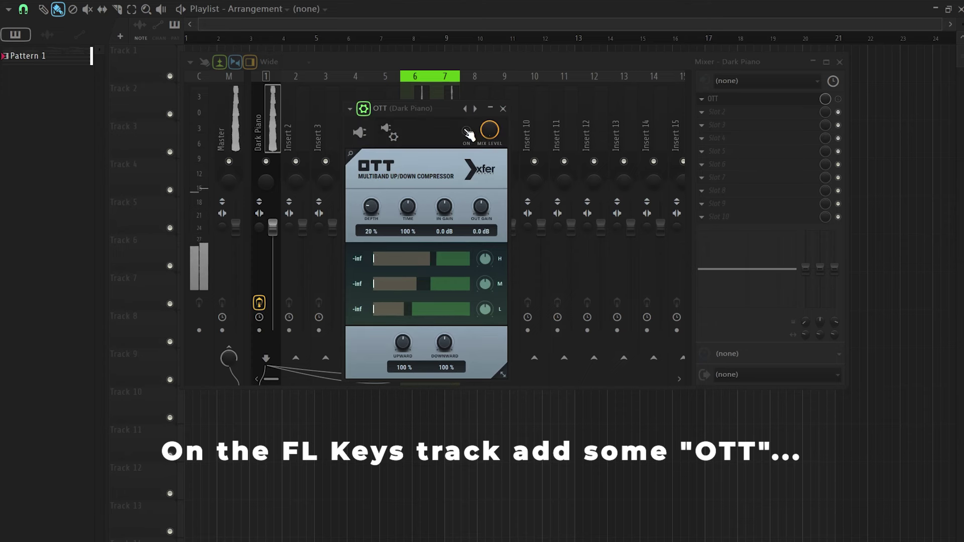
click(467, 132)
click(366, 110)
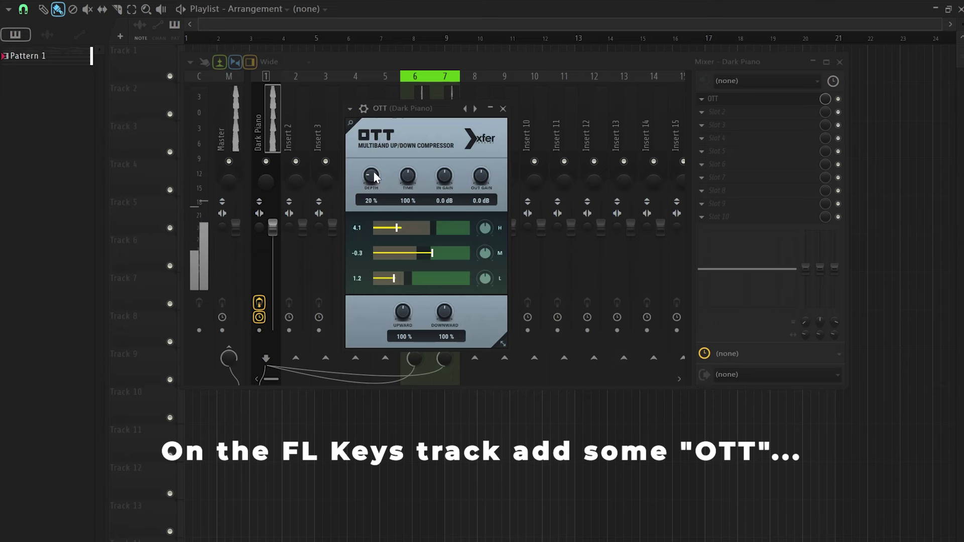
drag(373, 167, 373, 165)
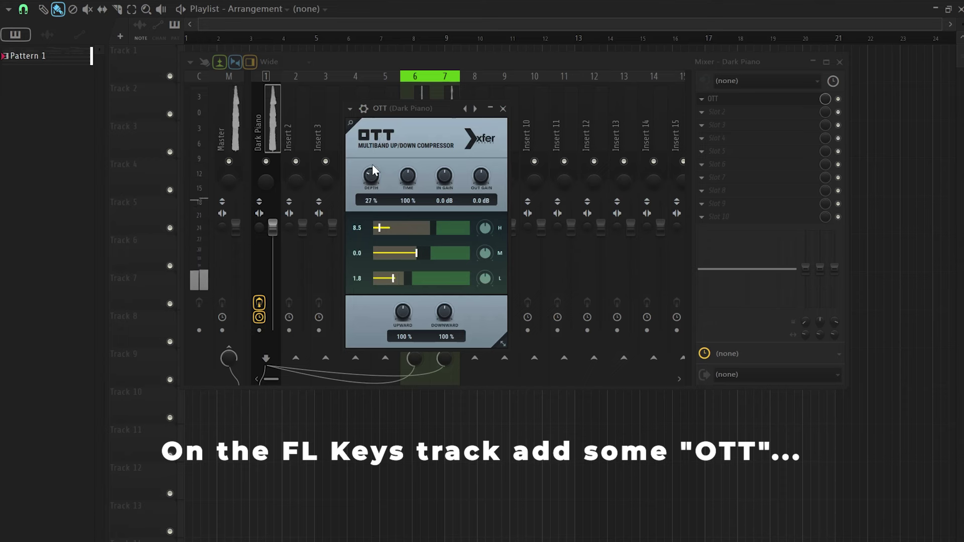
drag(373, 167, 372, 163)
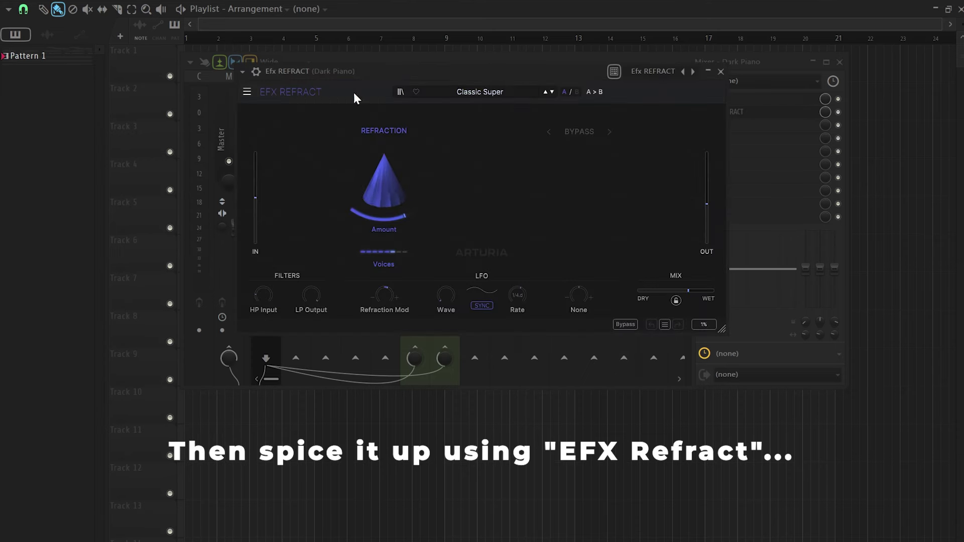
Load the Texture preset Alien Contamination in Efx REFRACT on Dark Piano and set the Harmonizer chord to OCT.
click(475, 93)
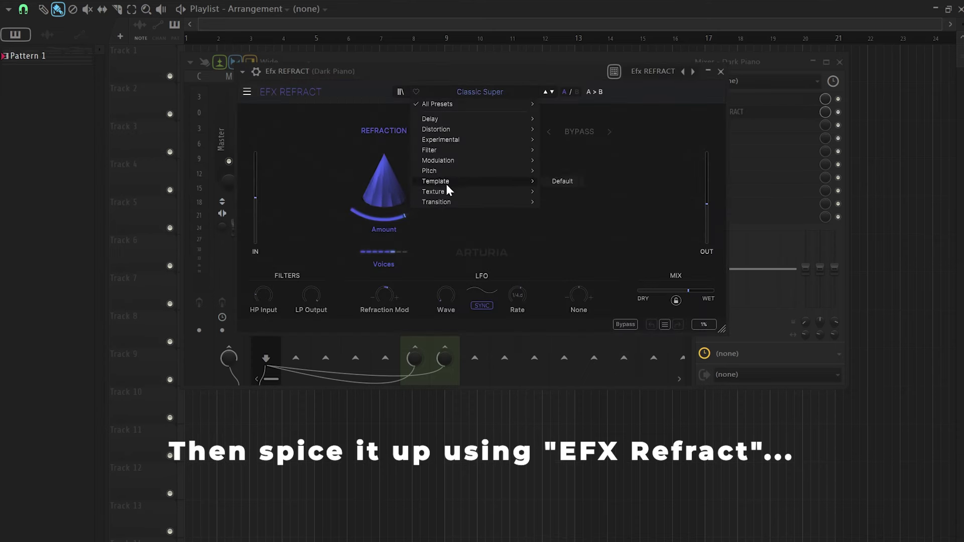
mouse_move(443, 192)
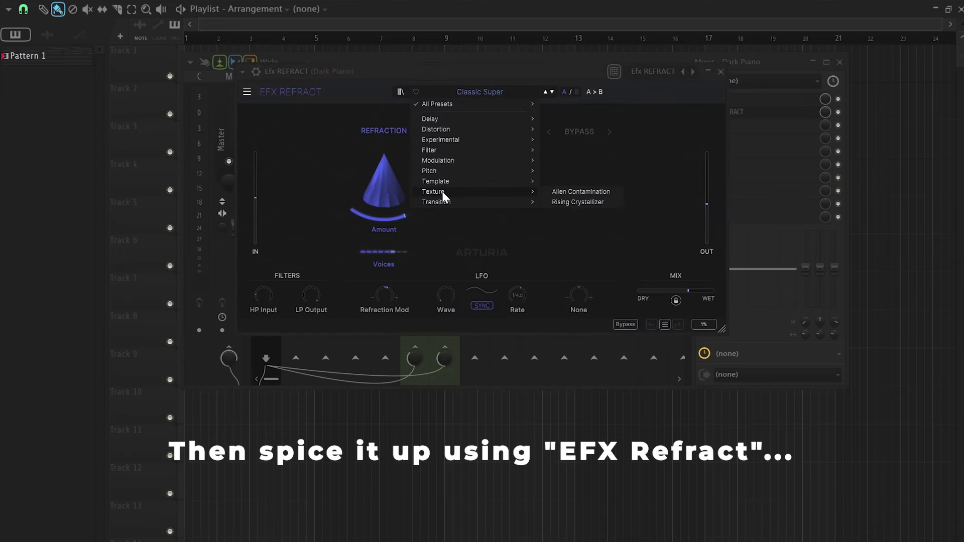
click(564, 193)
click(579, 253)
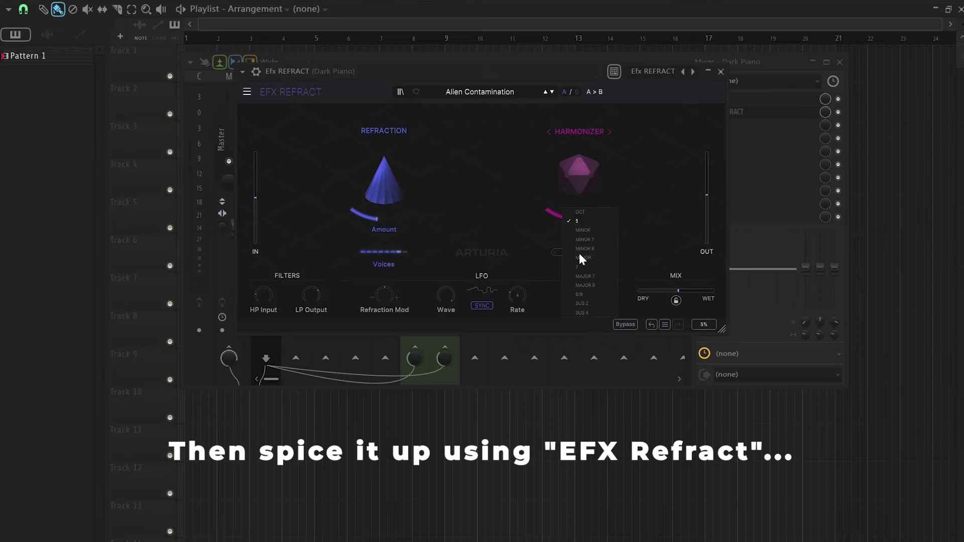
click(583, 213)
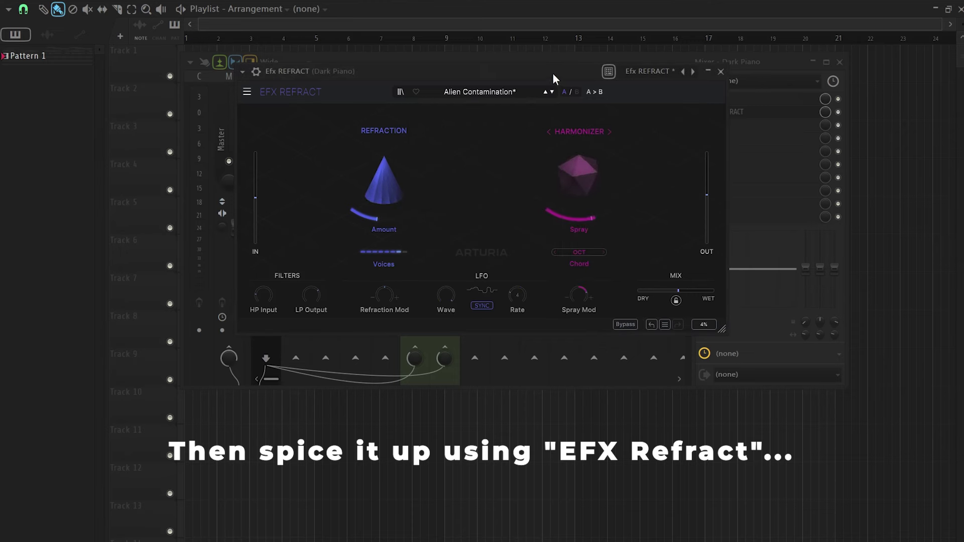
Shift the Efx REFRACT mix towards dry, play back the melody, and close the plugin.
mouse_move(659, 294)
mouse_down()
mouse_move(638, 292)
mouse_move(659, 290)
mouse_up()
key(space)
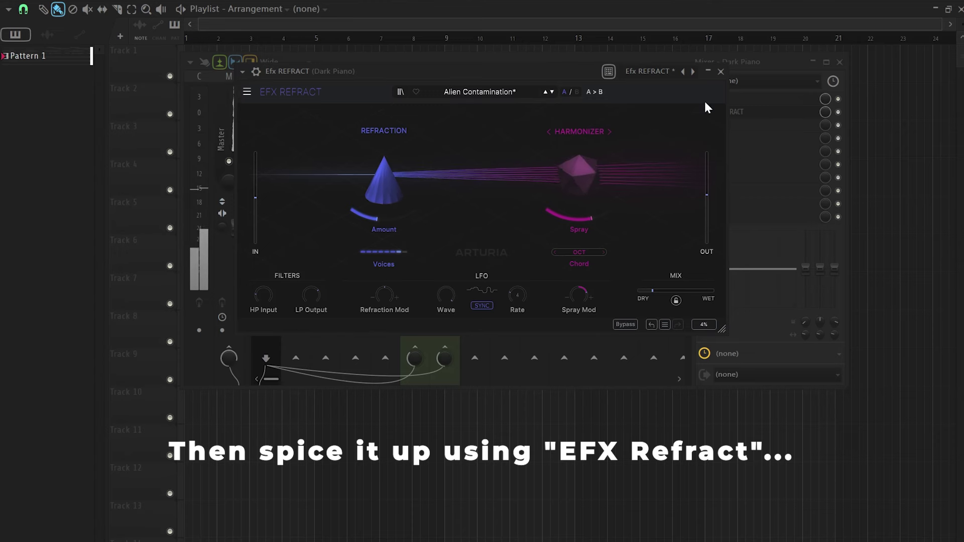
click(721, 72)
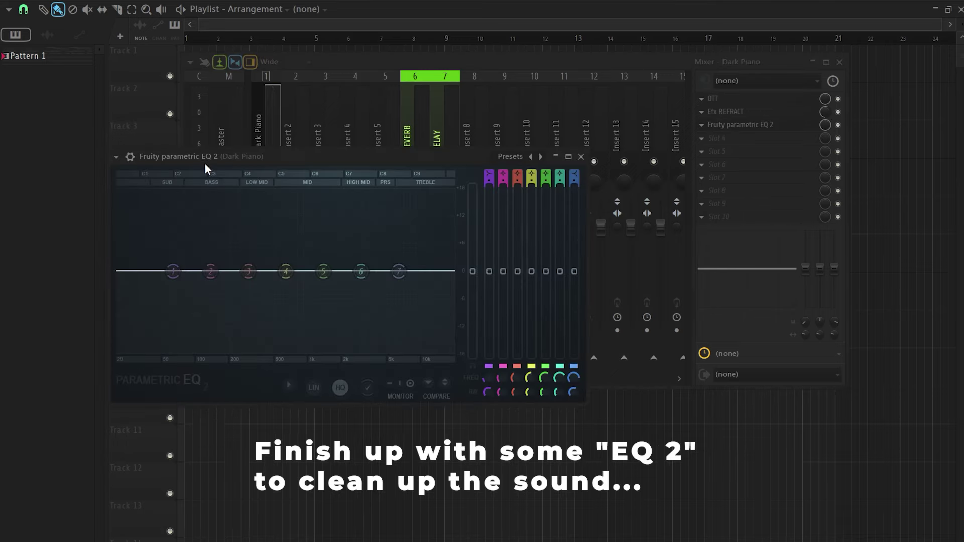
Cut the lows of the Dark Piano track steeply with band 1 of Fruity parametric EQ 2 and slightly lower band 2 during playback.
drag(204, 161, 354, 97)
key(space)
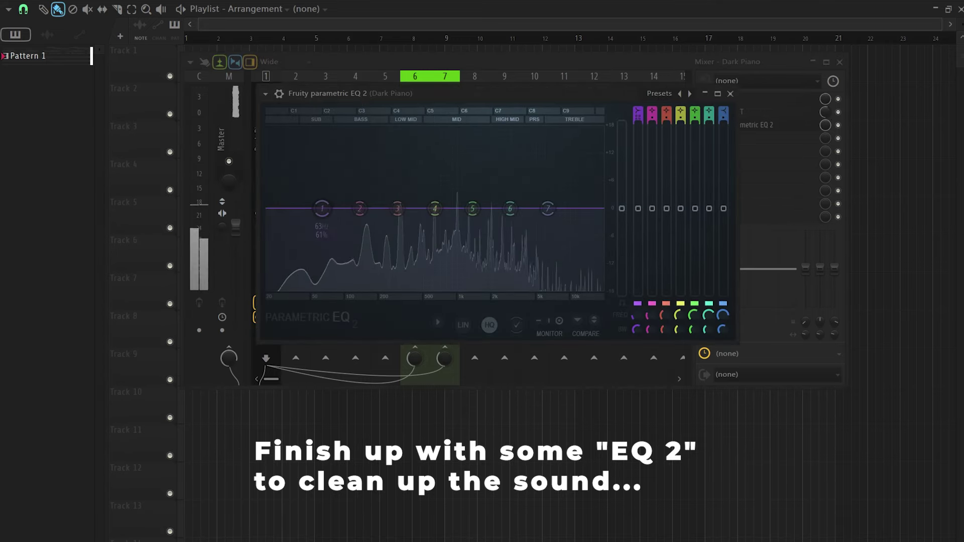
drag(334, 205, 341, 274)
scroll(351, 282, up, 4)
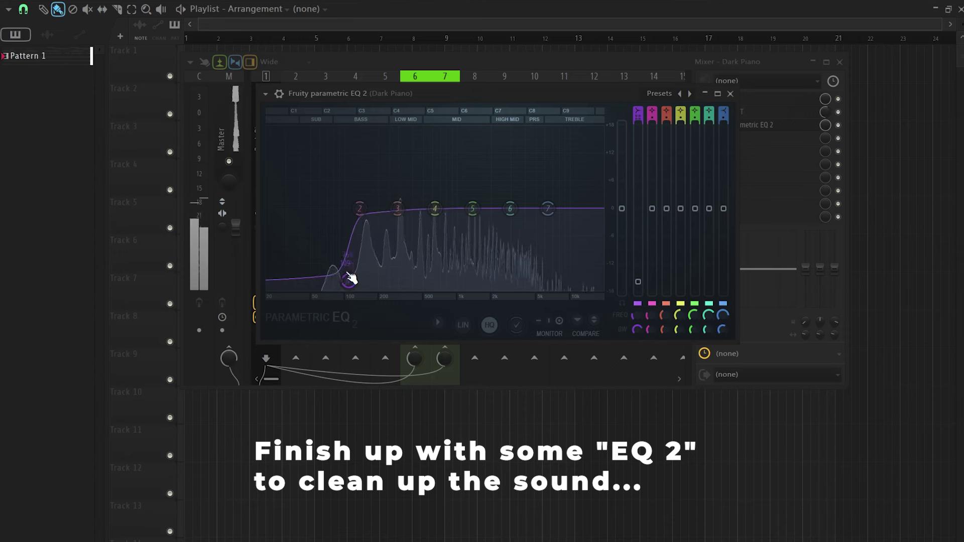
drag(327, 286, 319, 287)
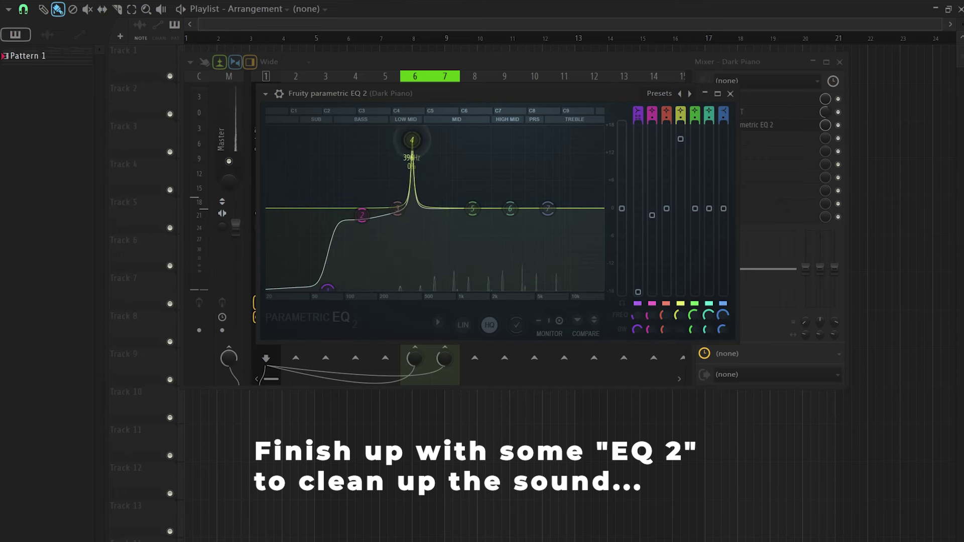
Sweep the low mids of Dark Piano with a narrow EQ band 4 boost, turn it into a slight cut, and close the EQ.
drag(424, 130, 420, 221)
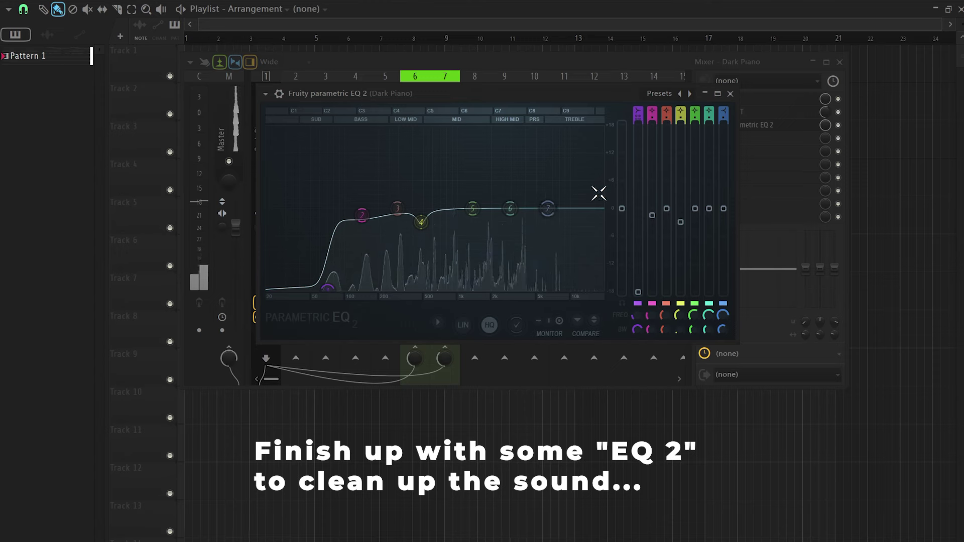
click(730, 94)
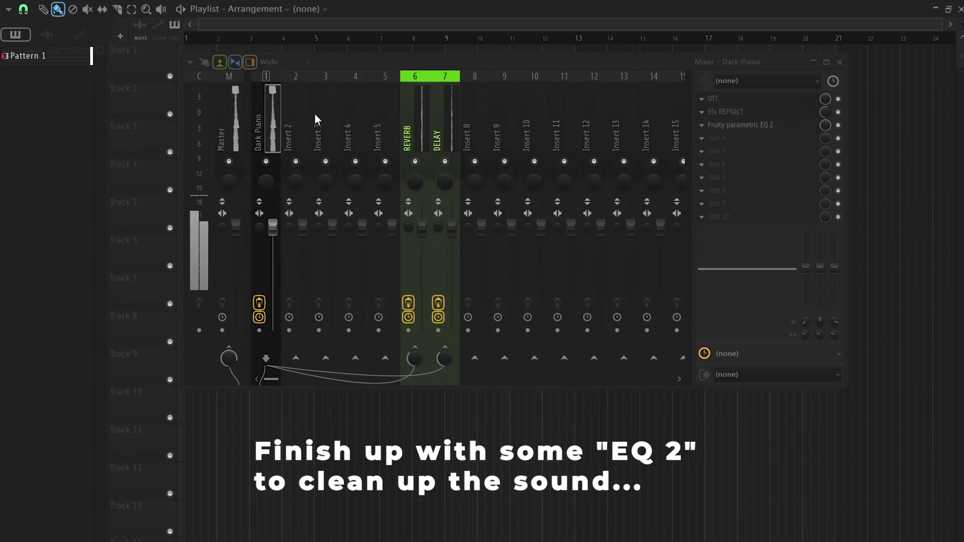
click(274, 126)
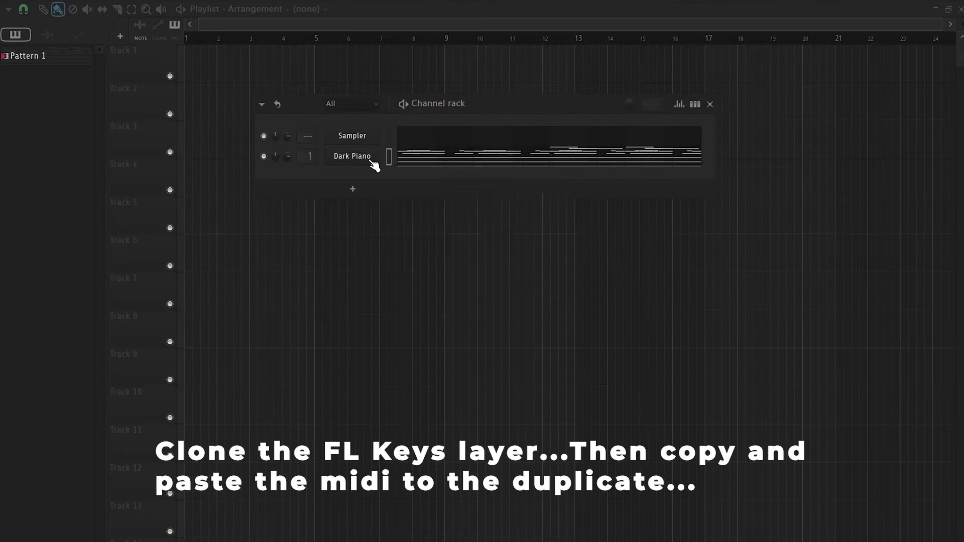
Clone the Dark Piano channel and copy the original's notes into the clone, with the original channel muted.
right_click(366, 158)
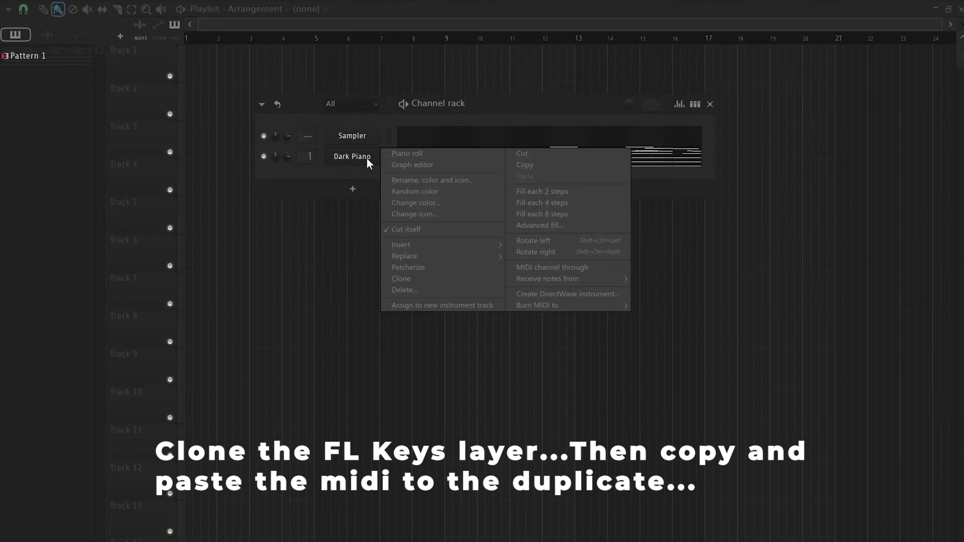
click(408, 281)
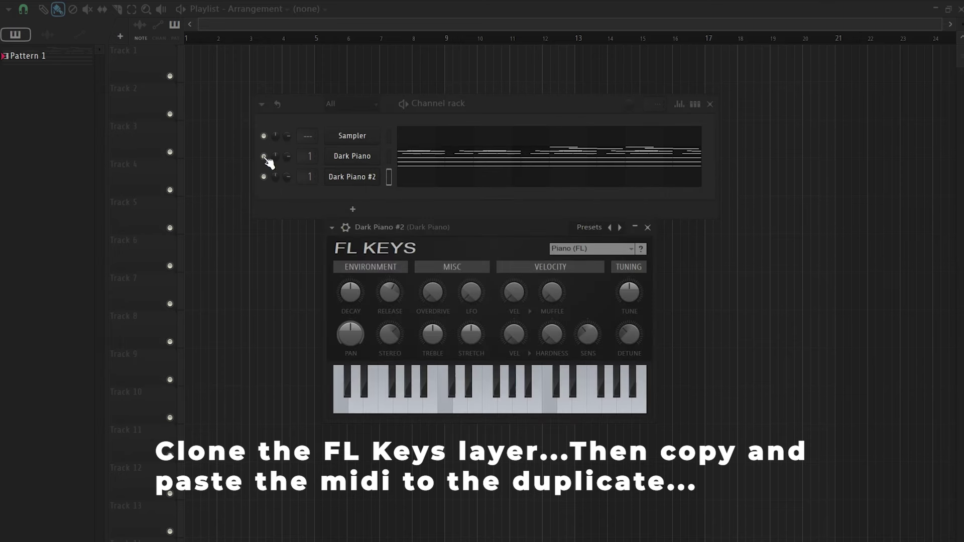
right_click(368, 162)
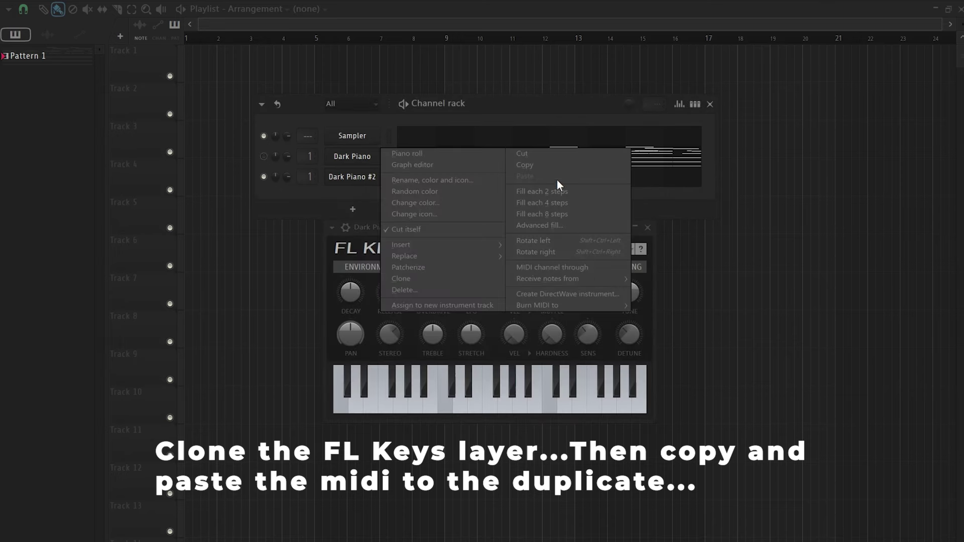
click(555, 165)
right_click(374, 182)
click(495, 196)
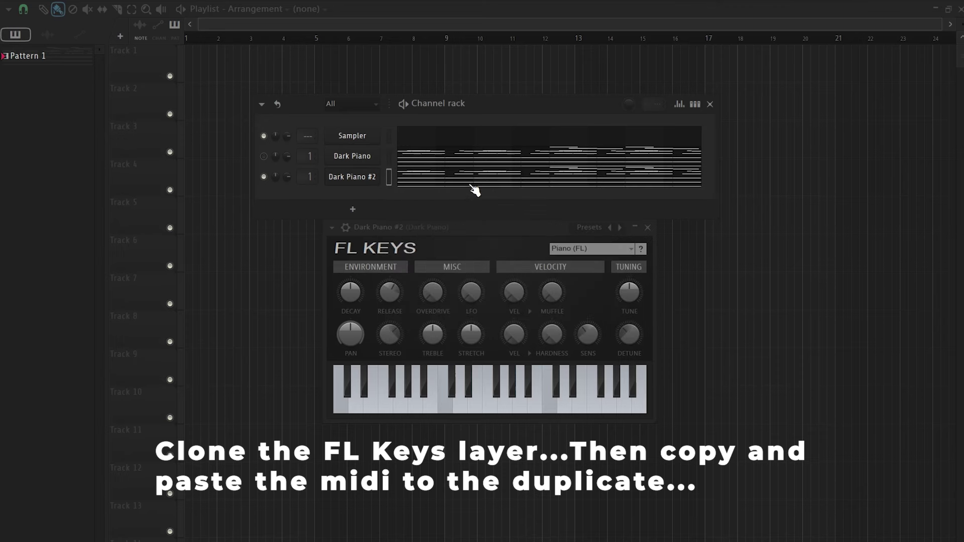
Transpose the notes of Dark Piano #2 up one octave in the piano roll and play them back.
click(486, 184)
key(ctrl+Up)
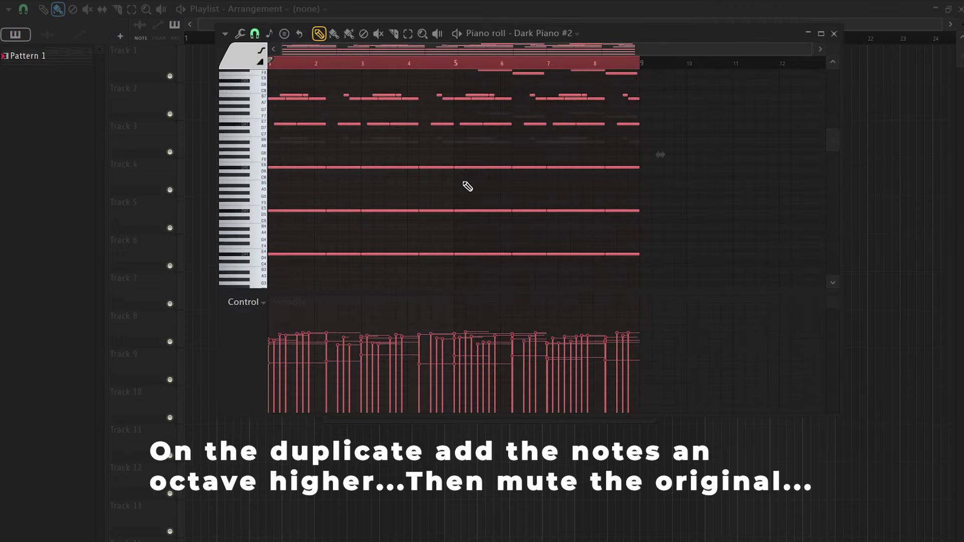
click(453, 34)
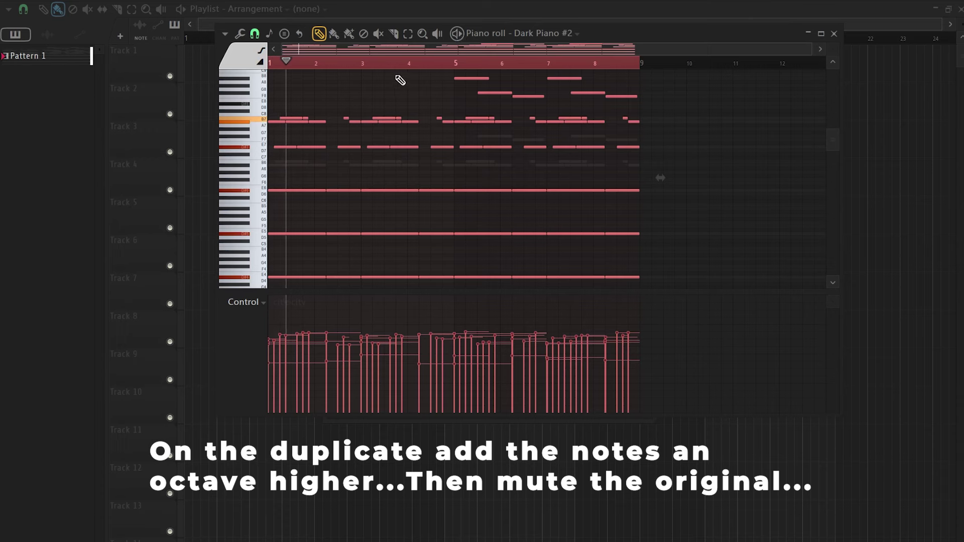
key(space)
click(649, 0)
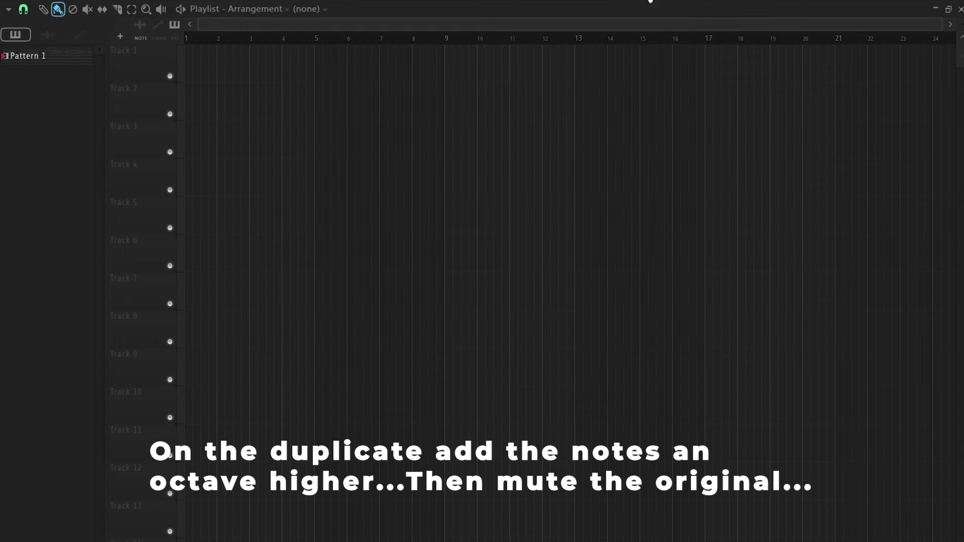
Render Pattern 1 as an audio clip and close the FL Keys window.
right_click(51, 60)
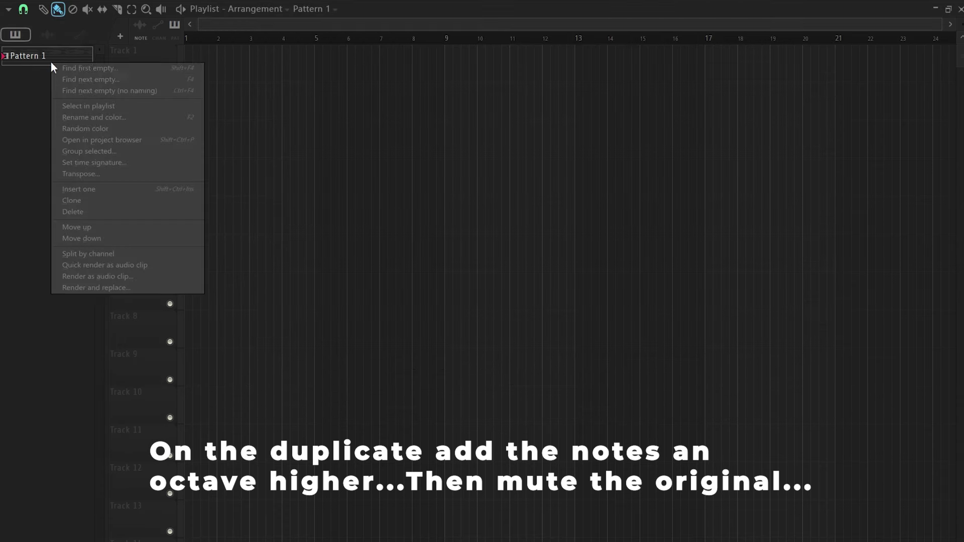
click(104, 276)
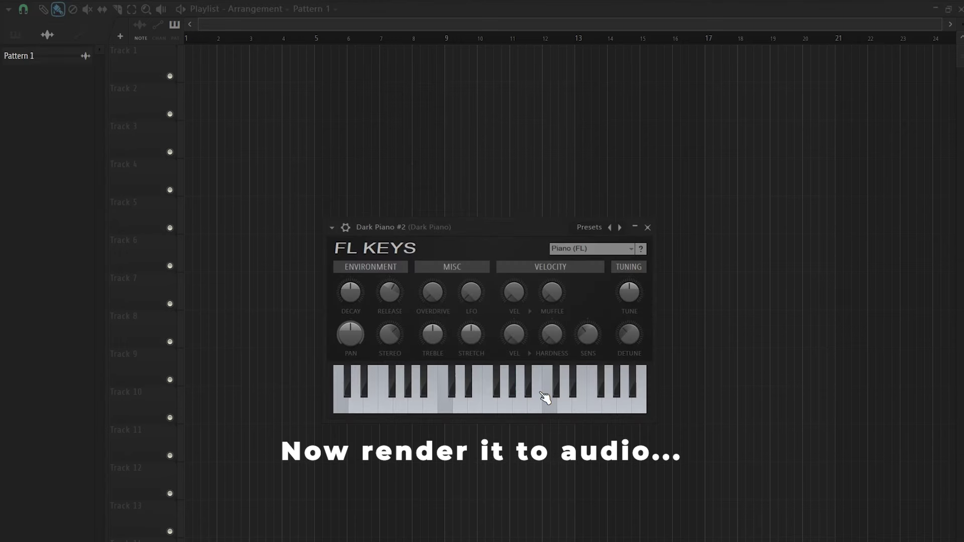
click(648, 228)
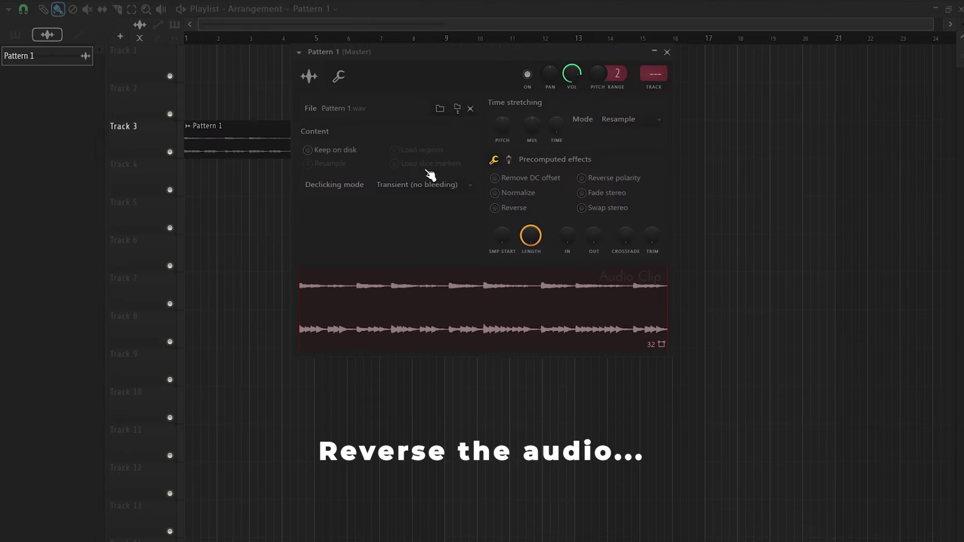
Set the Pattern 1 audio clip's declicking mode to Generic (bleeding) and its time stretching mode to Stretch.
click(419, 186)
click(404, 231)
click(625, 119)
click(631, 153)
Reverse the Pattern 1 audio clip and play it back in the playlist.
click(495, 208)
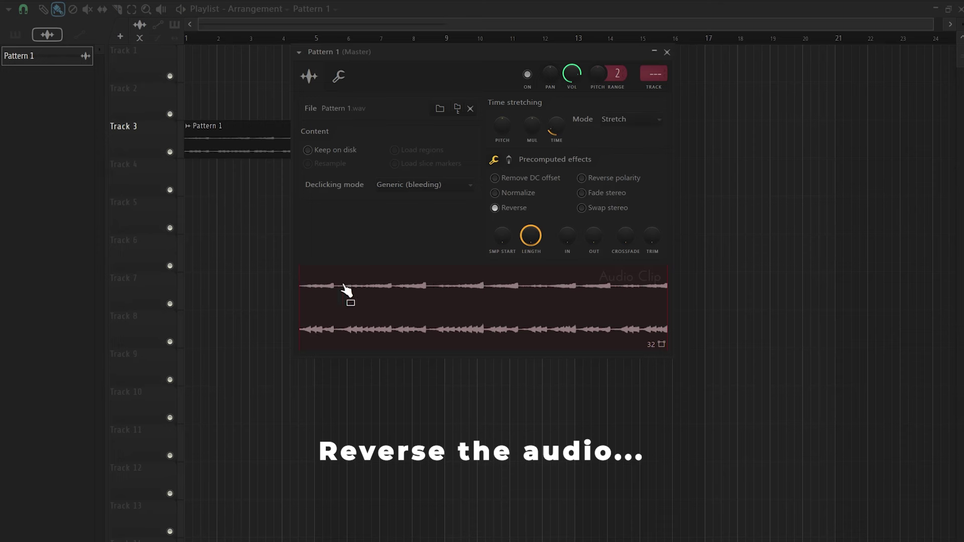
key(Escape)
key(space)
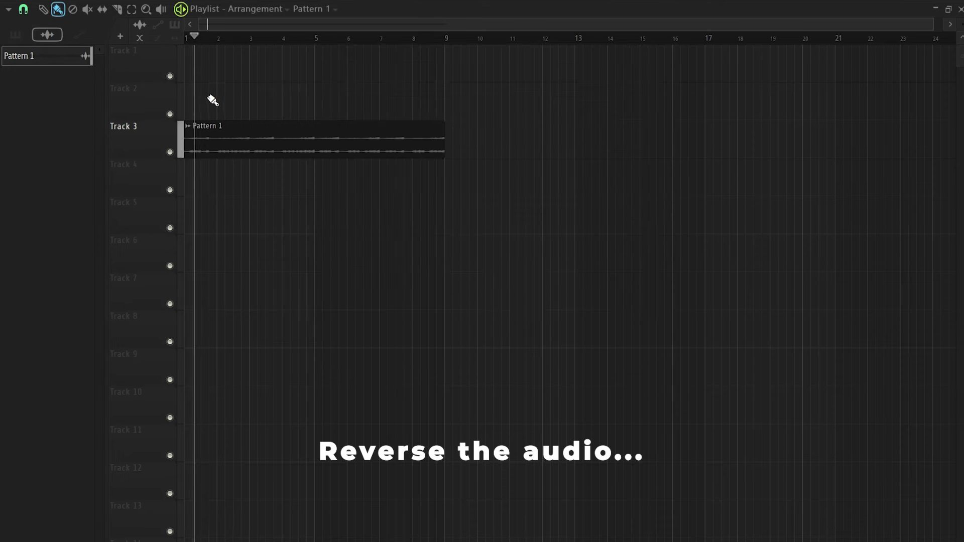
key(space)
Slice the reversed Pattern 1 clip on Track 3 into half-bar pieces from bar 1 to bar 9.
scroll(208, 168, up, 3)
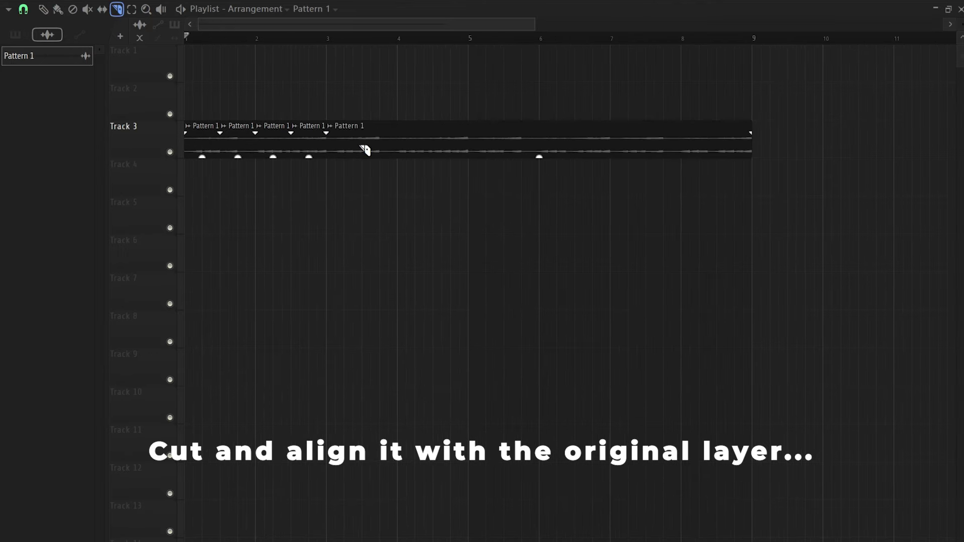
drag(645, 117, 645, 162)
drag(681, 117, 681, 162)
mouse_move(716, 117)
mouse_down()
mouse_move(716, 161)
mouse_move(199, 226)
mouse_up()
Move the half-bar slices from Track 3 to Track 5 in reverse order, filling bars 1 to 9, and play the result.
click(44, 9)
drag(696, 150, 235, 227)
drag(661, 150, 269, 227)
drag(625, 150, 306, 226)
drag(428, 239, 411, 229)
drag(483, 151, 447, 228)
drag(448, 151, 483, 229)
drag(412, 150, 518, 229)
drag(376, 151, 554, 228)
drag(340, 151, 589, 228)
drag(305, 151, 625, 228)
drag(269, 151, 660, 228)
drag(237, 150, 699, 229)
drag(202, 151, 733, 230)
key(space)
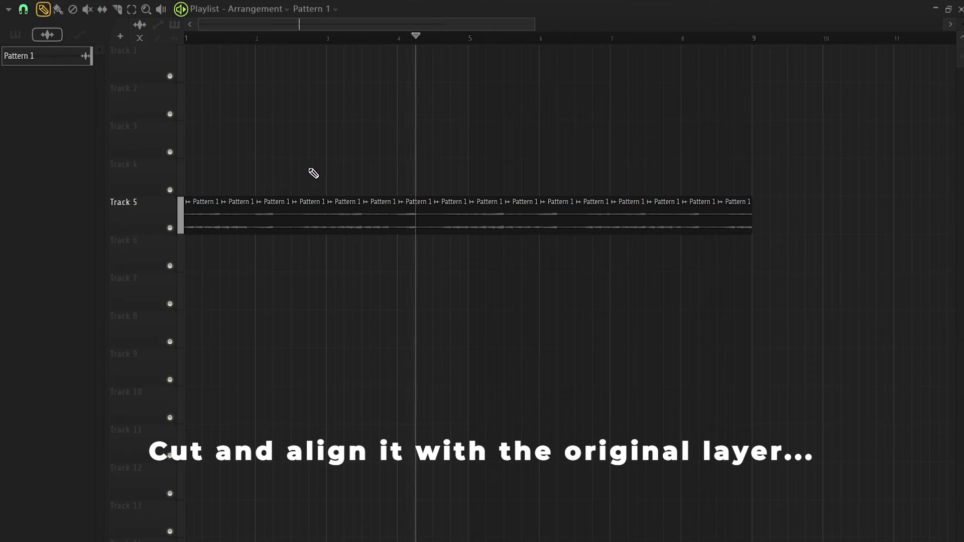
Delete the duplicate Dark Piano #2 channel and play the original pattern together with the reversed slices in the playlist.
key(space)
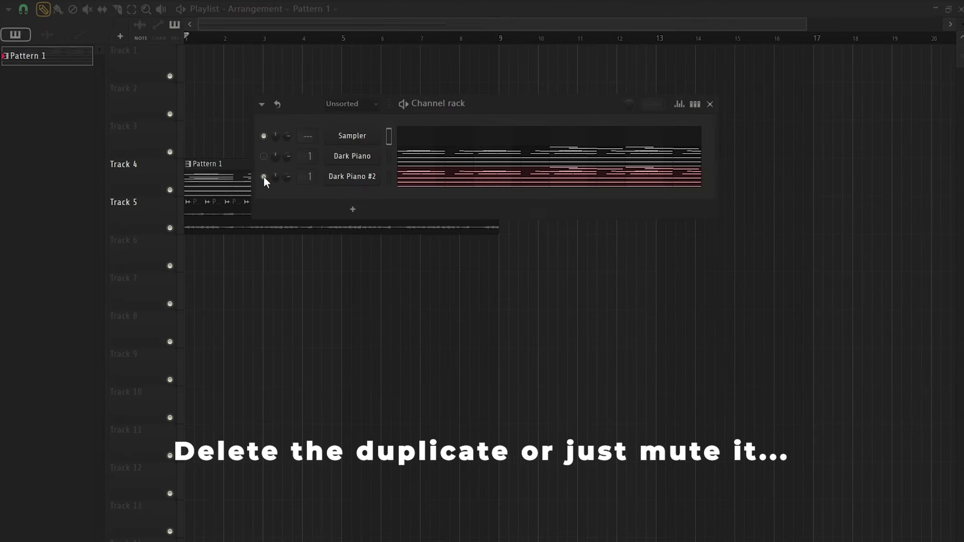
right_click(264, 177)
click(272, 181)
right_click(265, 178)
click(271, 181)
right_click(354, 181)
click(399, 309)
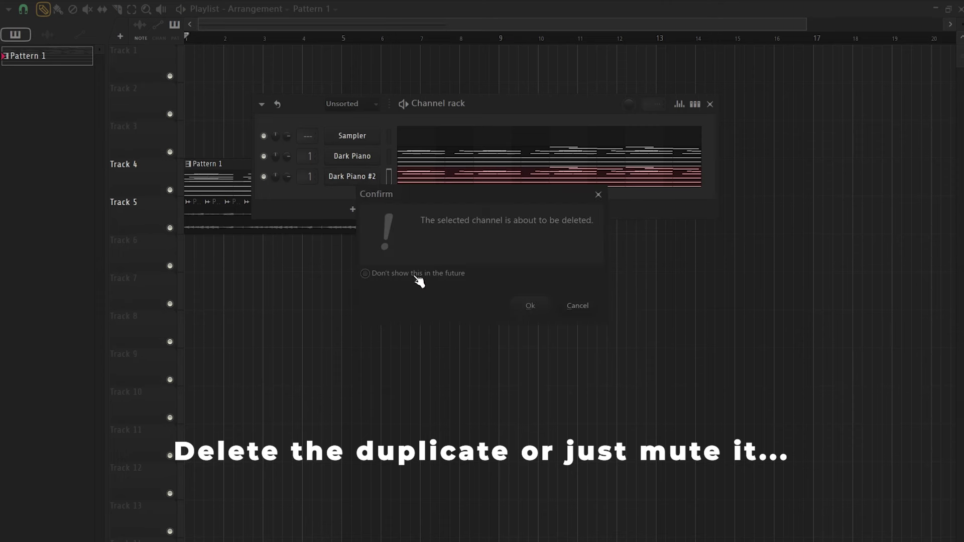
click(531, 306)
key(F6)
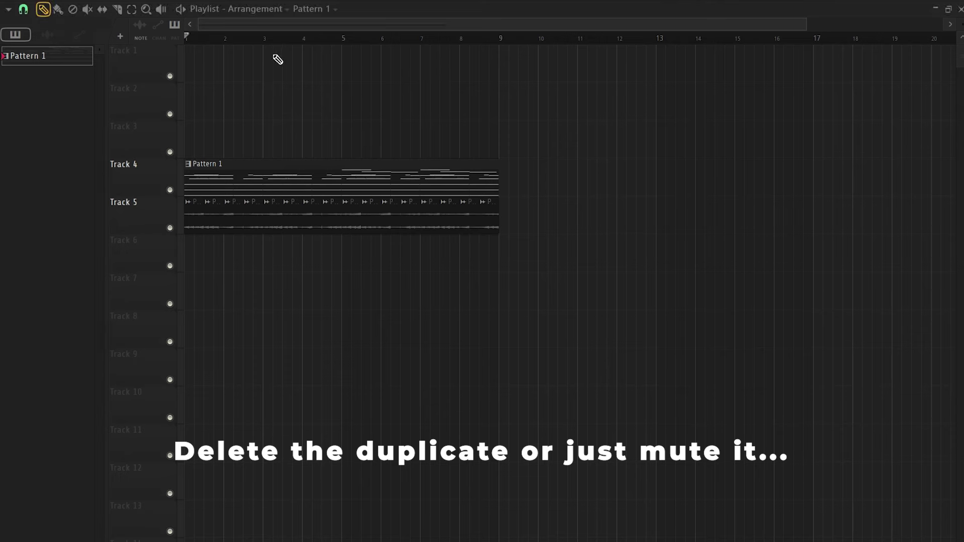
key(space)
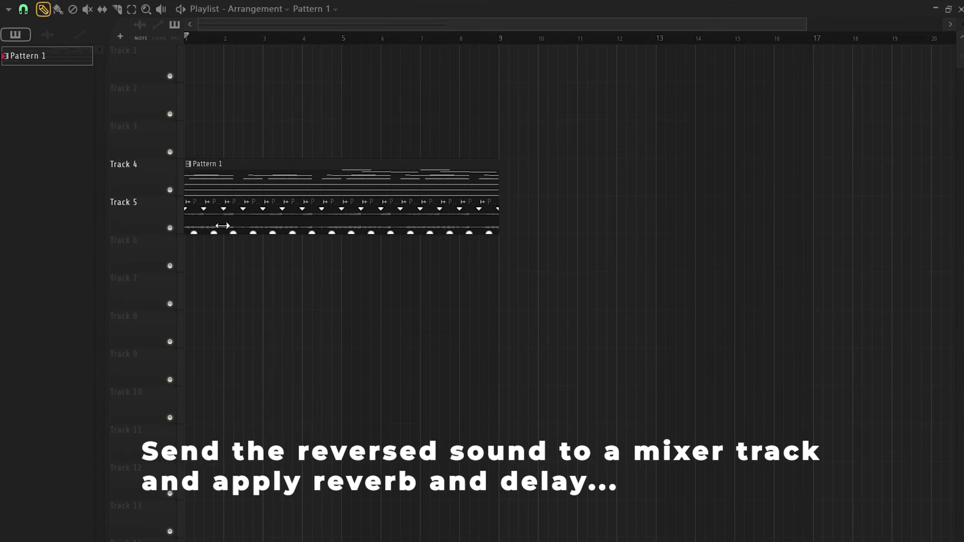
Assign the reversed Pattern 1 clip to mixer track 2 and route that track to the REVERB and DELAY buses.
double_click(222, 226)
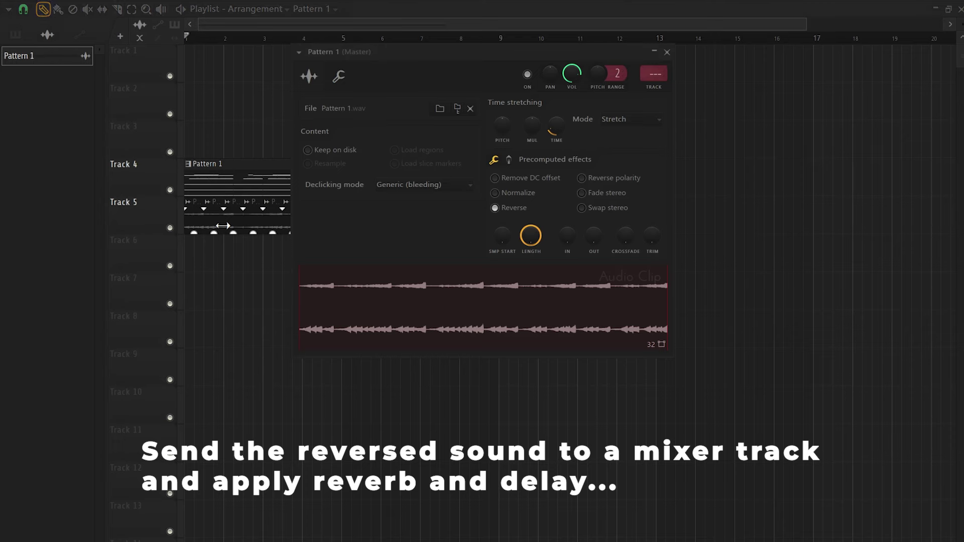
click(656, 93)
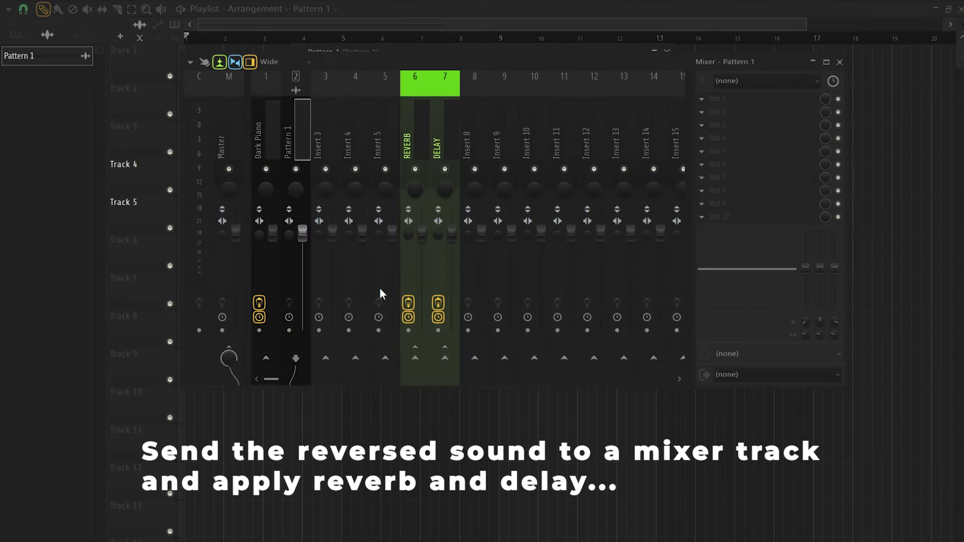
right_click(417, 357)
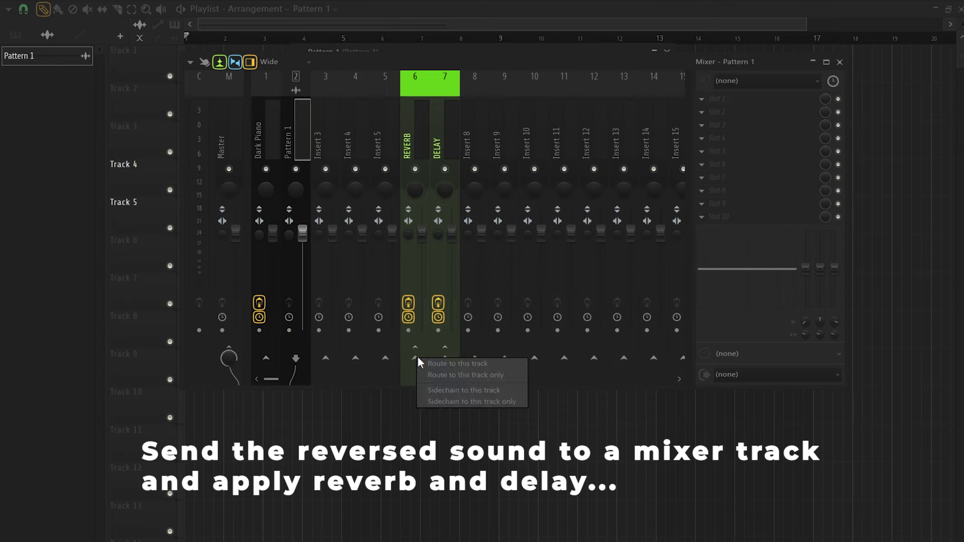
click(443, 391)
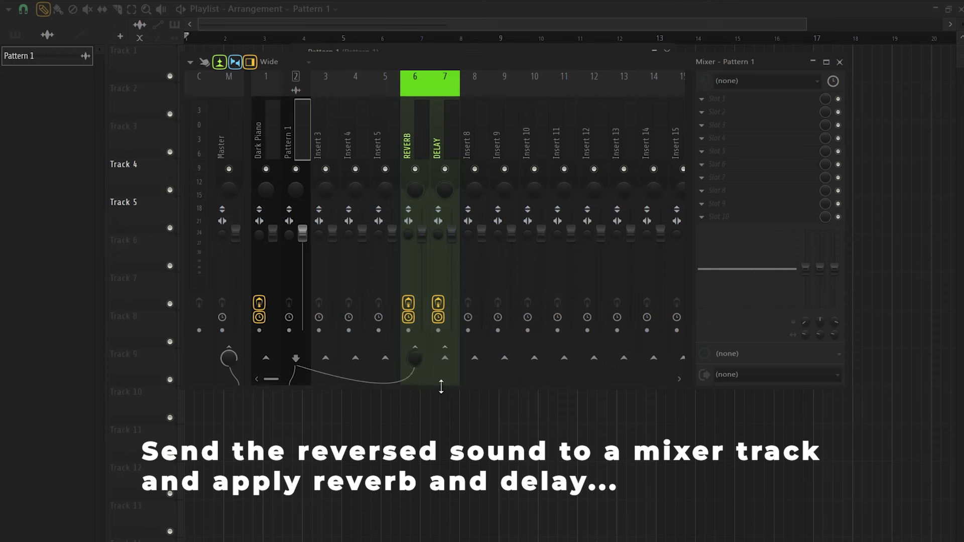
right_click(445, 358)
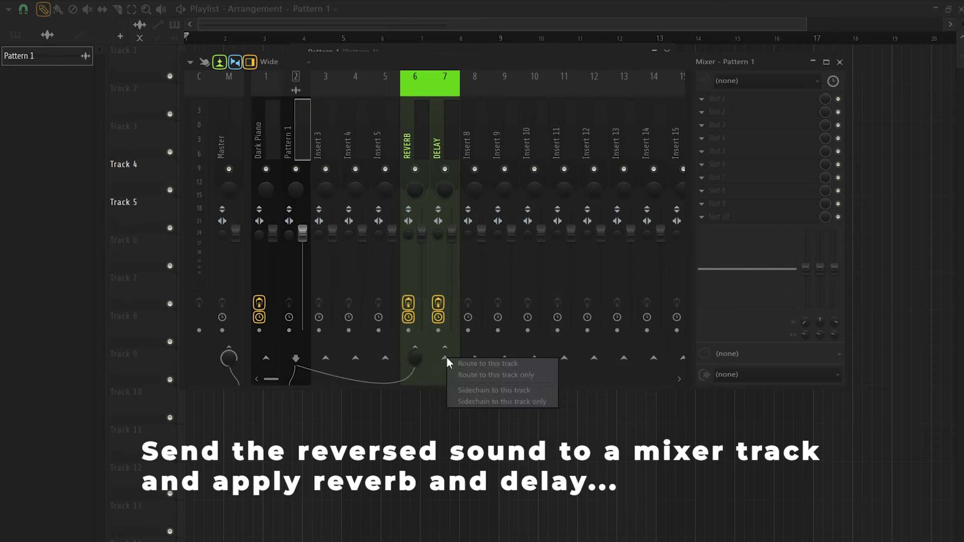
click(457, 384)
During playback, lower the Pattern 1 mixer track's volume and adjust its send levels to the REVERB and DELAY buses.
key(space)
drag(302, 232, 302, 257)
drag(418, 357, 417, 331)
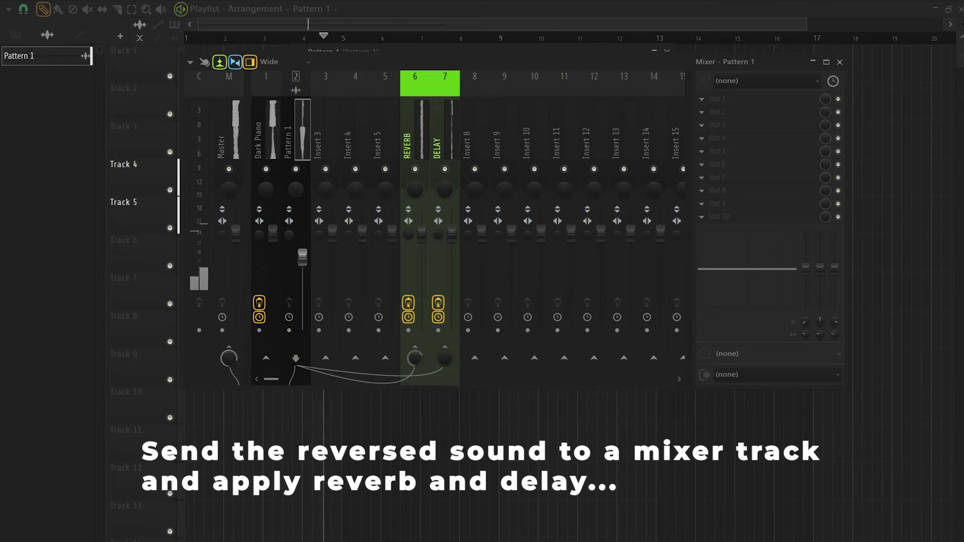
drag(443, 362, 444, 345)
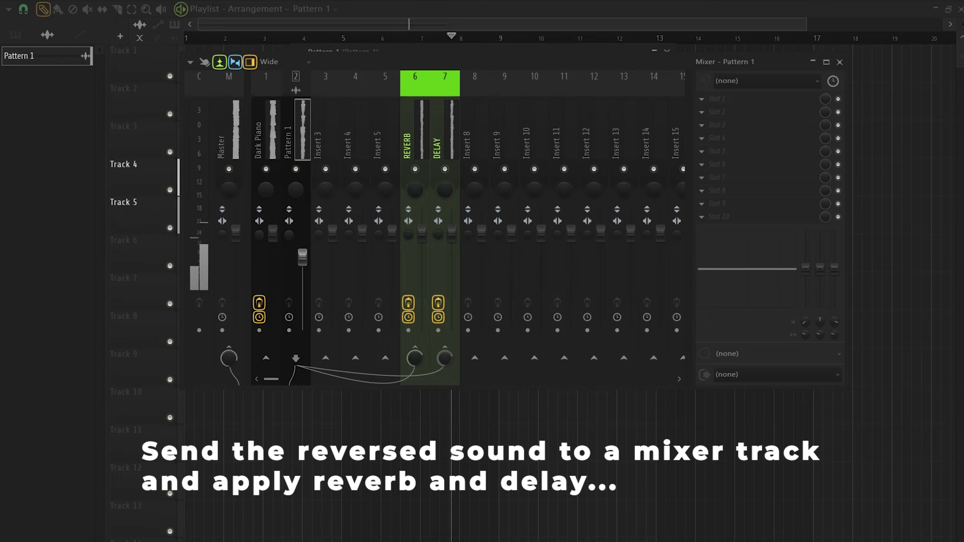
key(space)
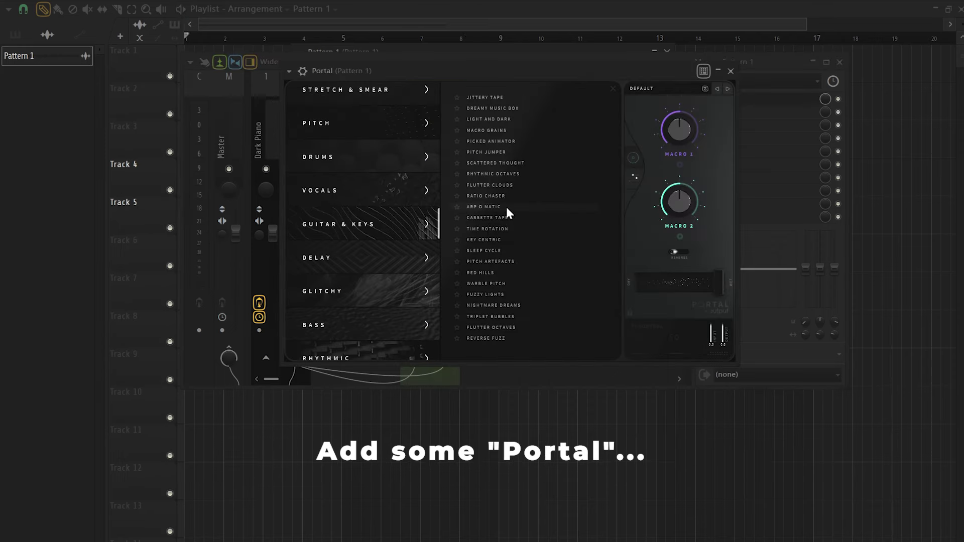
Load the Arp O Matic preset in Portal on the Pattern 1 track and set its dry/wet to 47 during playback.
click(507, 207)
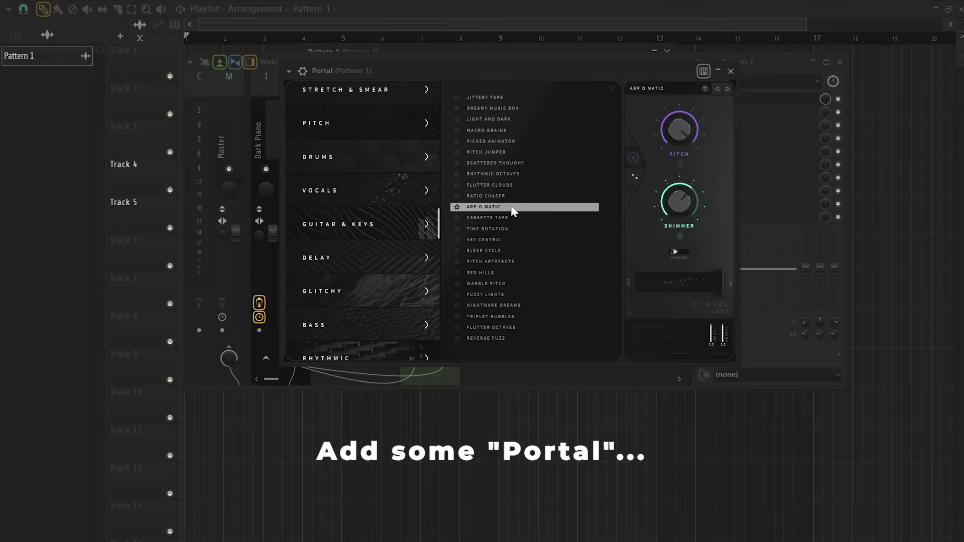
drag(709, 273, 684, 274)
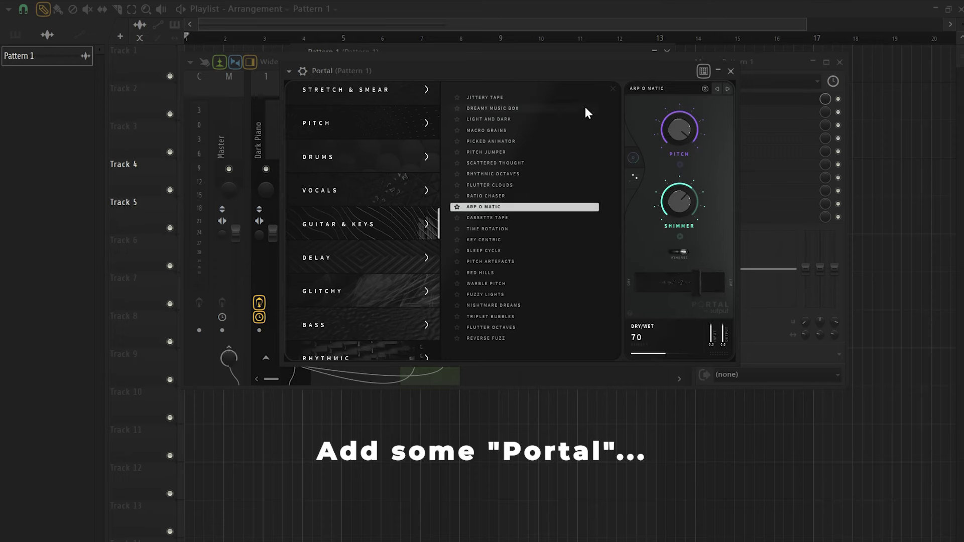
key(space)
drag(689, 282, 679, 279)
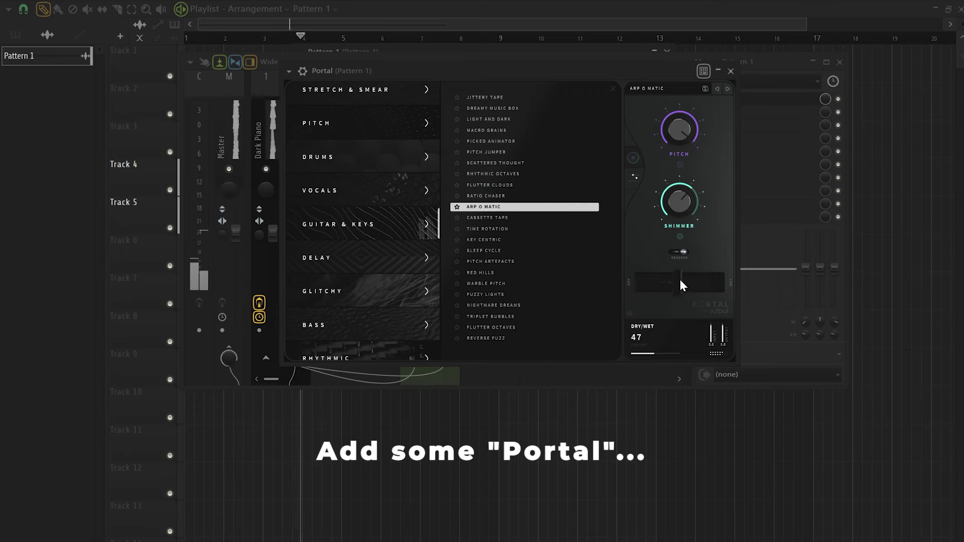
click(731, 71)
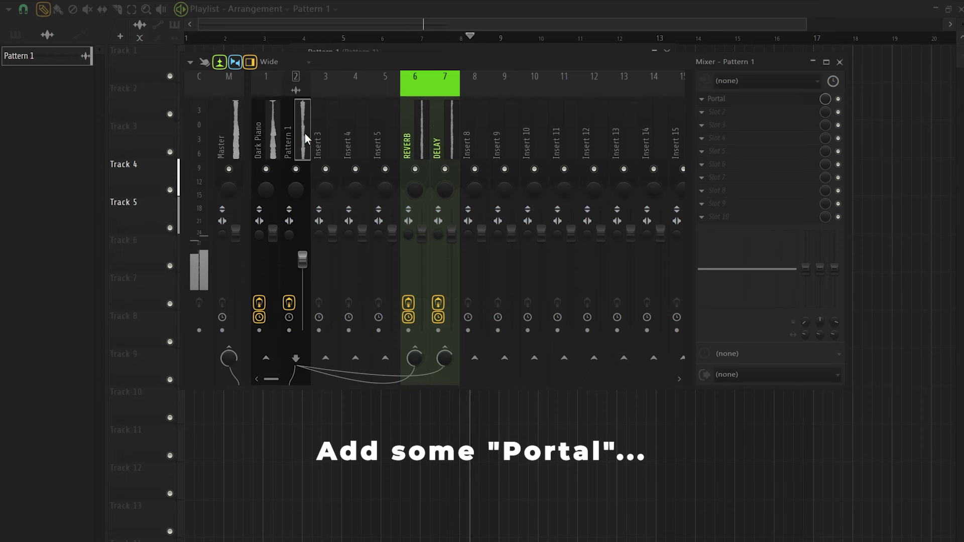
key(space)
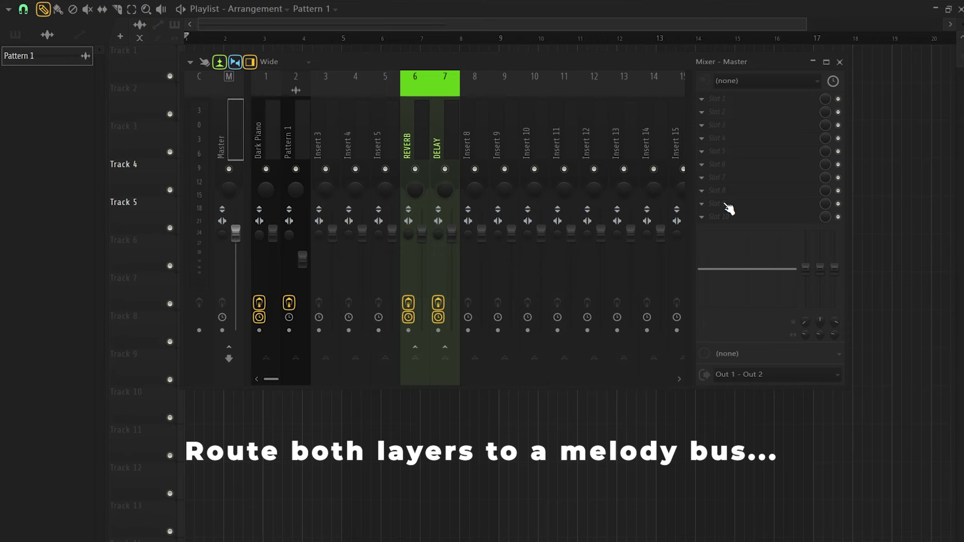
Route the Dark Piano and Pattern 1 mixer tracks to Insert 3 and rename that insert FL KEYS BUS.
click(271, 146)
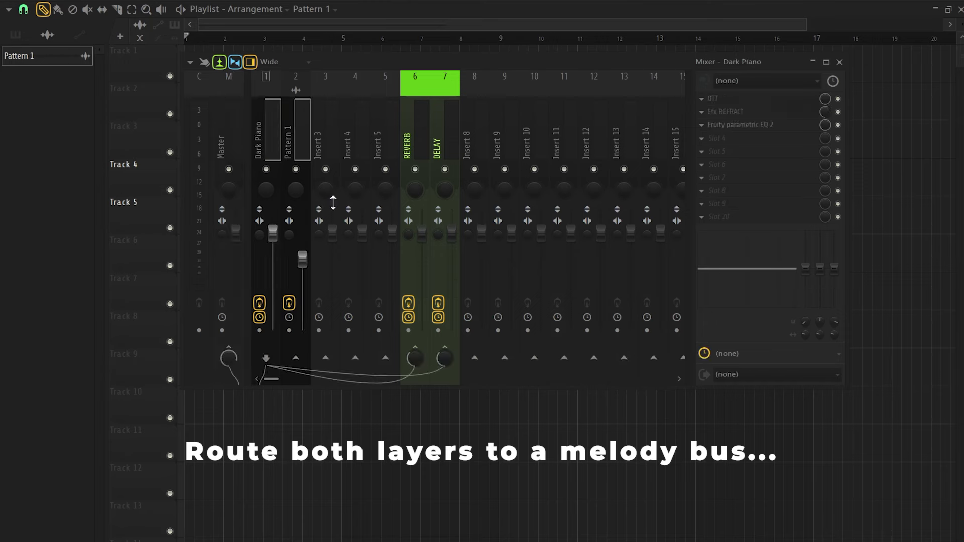
right_click(331, 361)
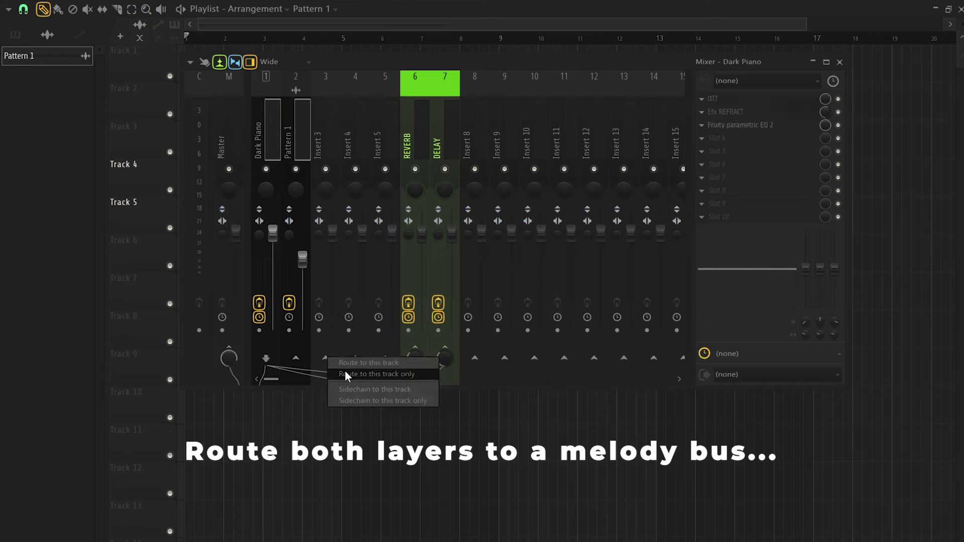
click(345, 364)
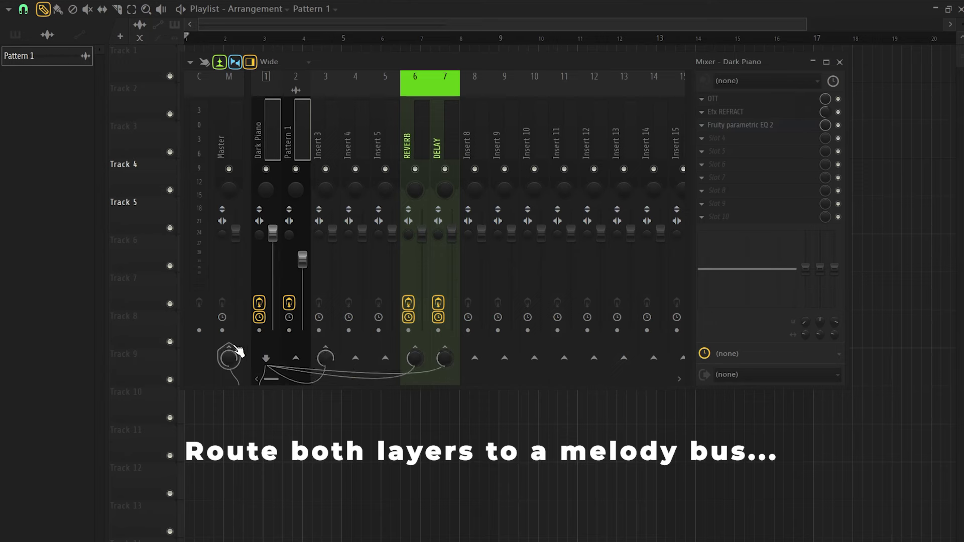
click(330, 116)
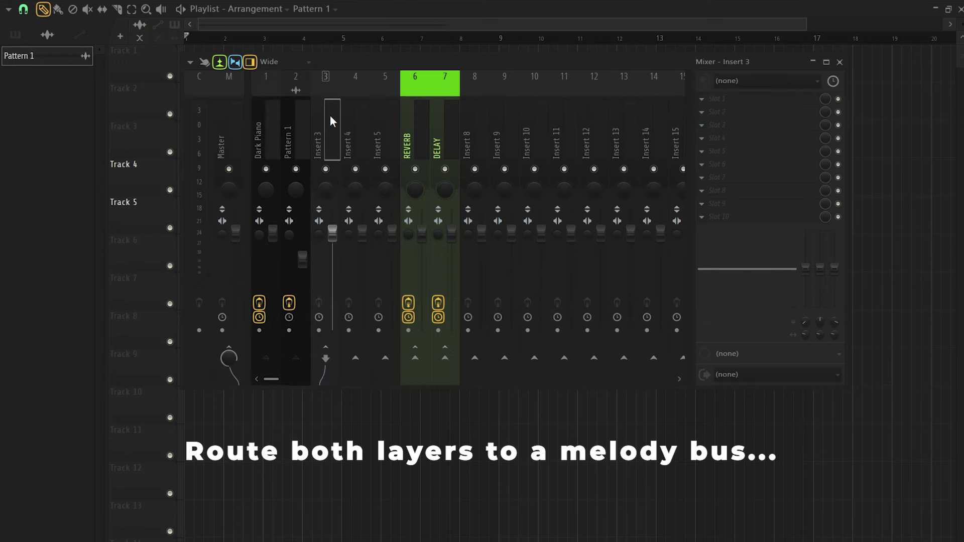
right_click(325, 111)
click(355, 89)
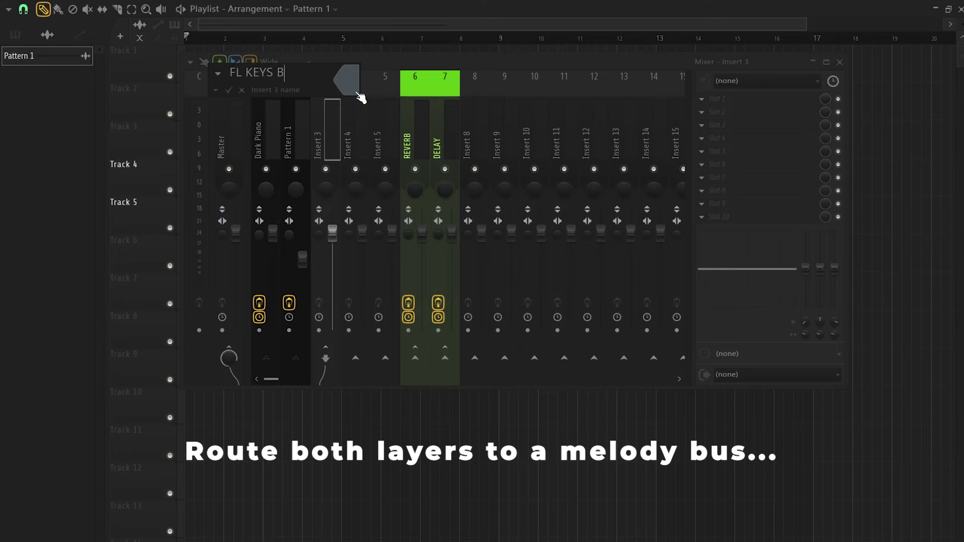
key(Return)
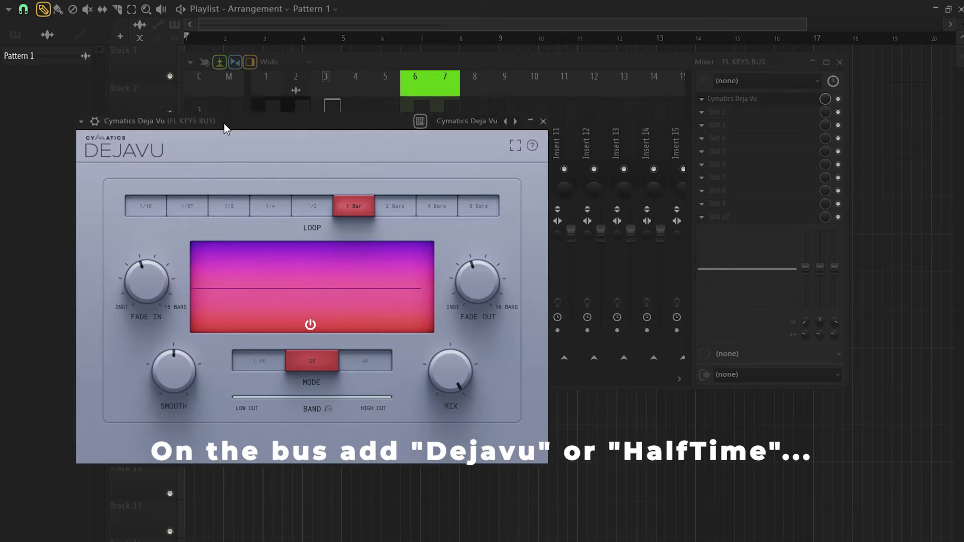
Set Cymatics Deja Vu on the FL KEYS BUS to a 1/2 loop with Smooth at its minimum while listening.
drag(224, 124, 389, 64)
key(space)
click(478, 145)
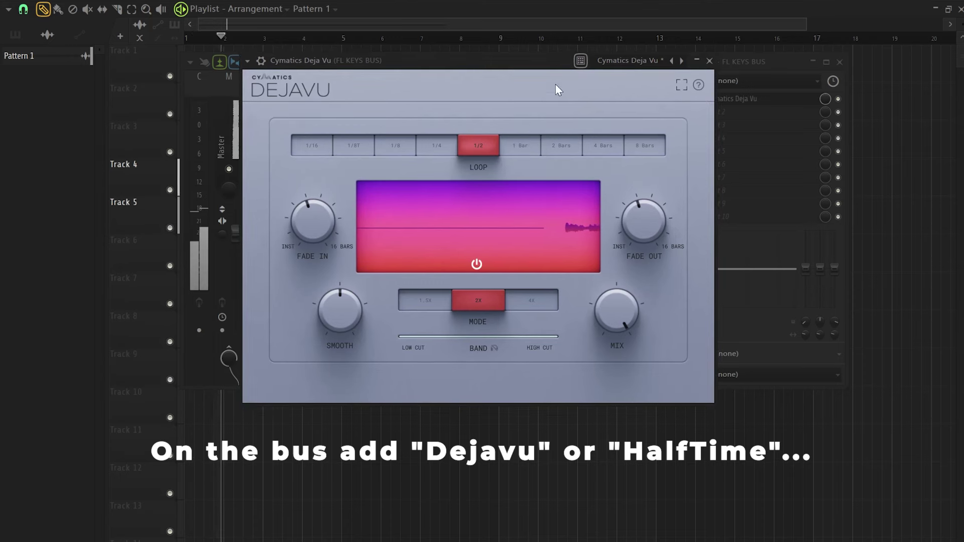
drag(538, 55, 522, 56)
mouse_move(321, 300)
drag(321, 299, 292, 396)
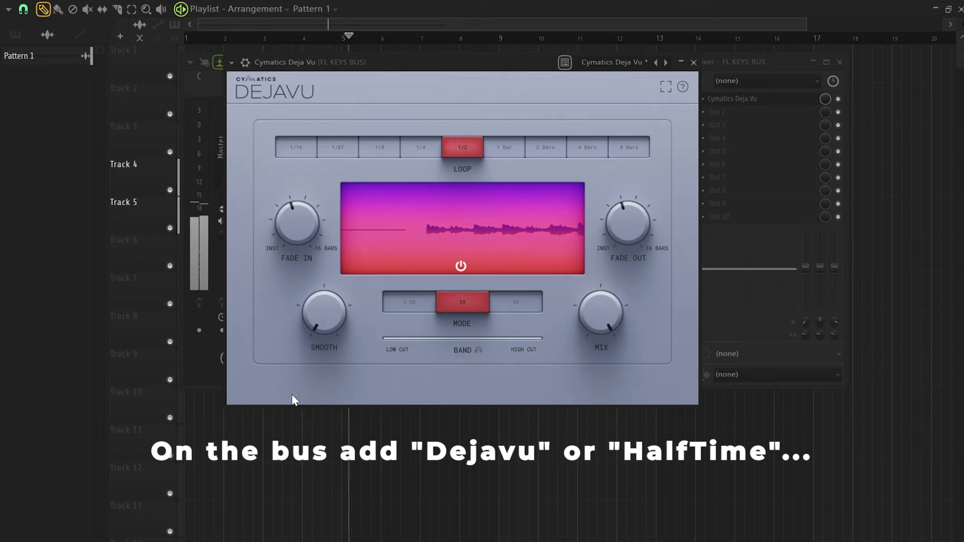
drag(534, 59, 531, 58)
key(space)
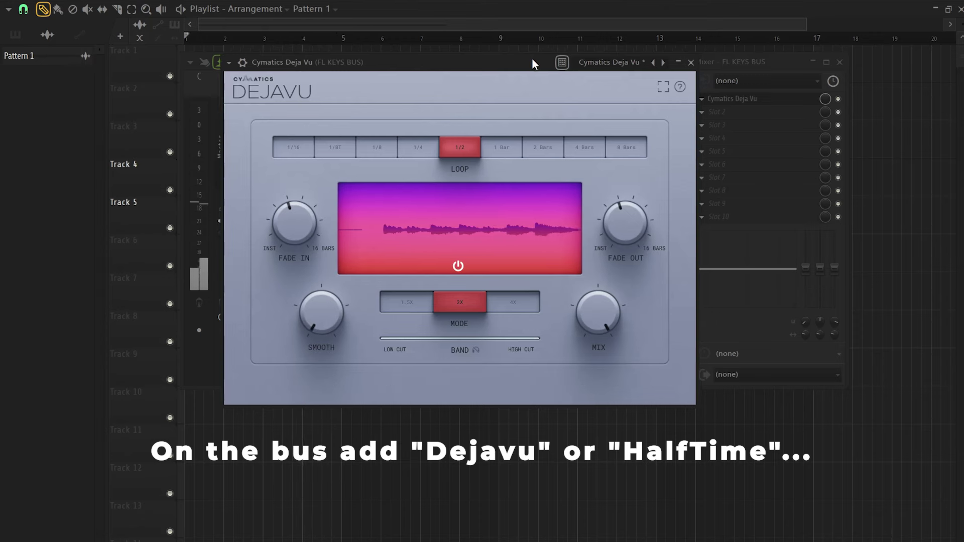
click(695, 63)
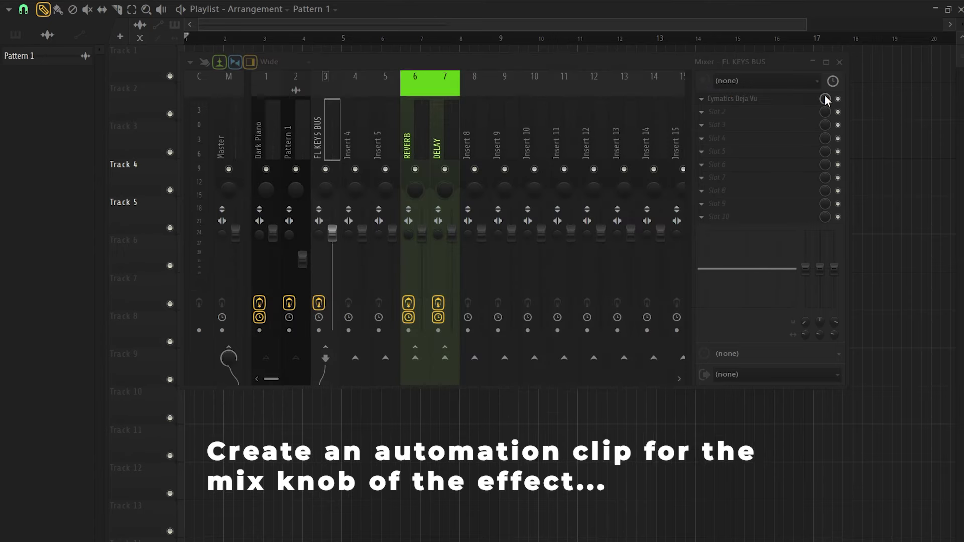
Create an automation clip for the mix level of Cymatics Deja Vu on the FL KEYS BUS and close the mixer.
right_click(824, 99)
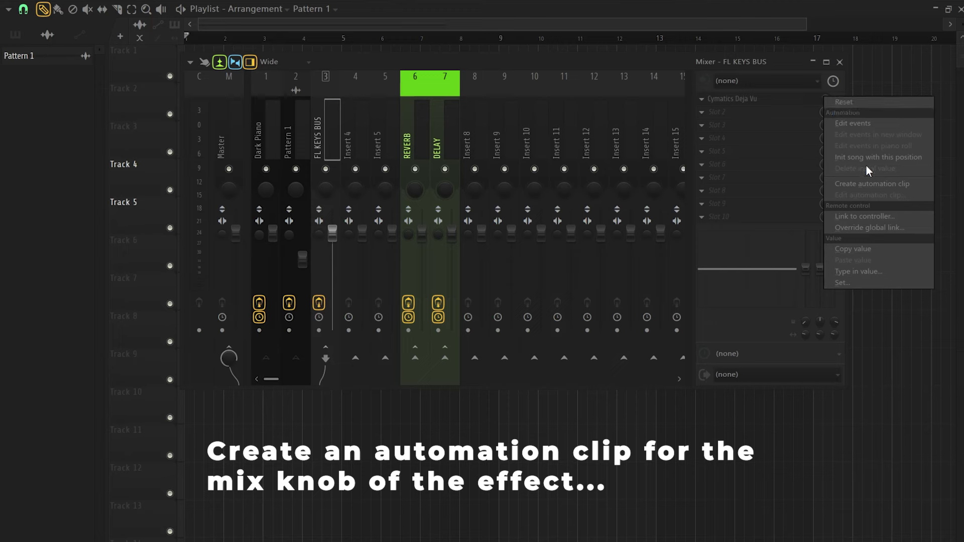
click(867, 184)
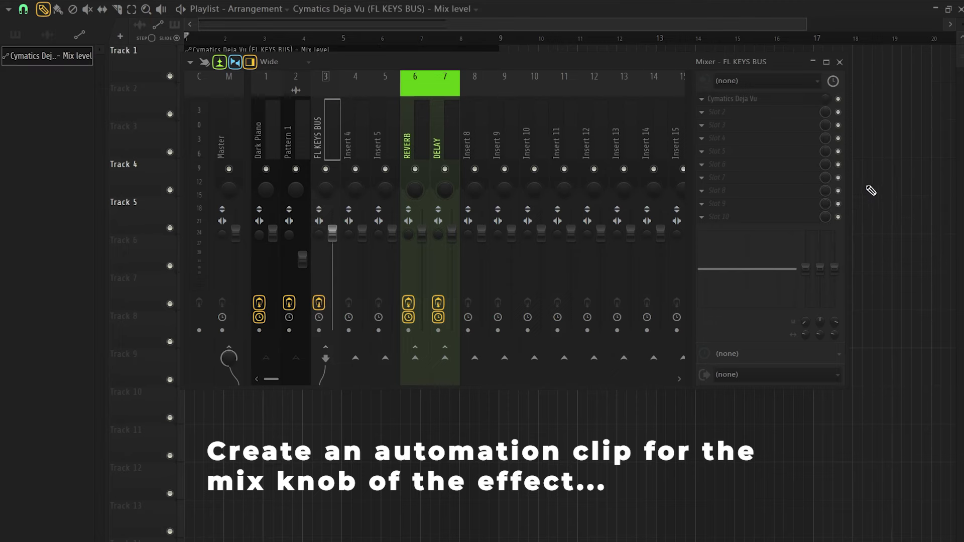
click(840, 62)
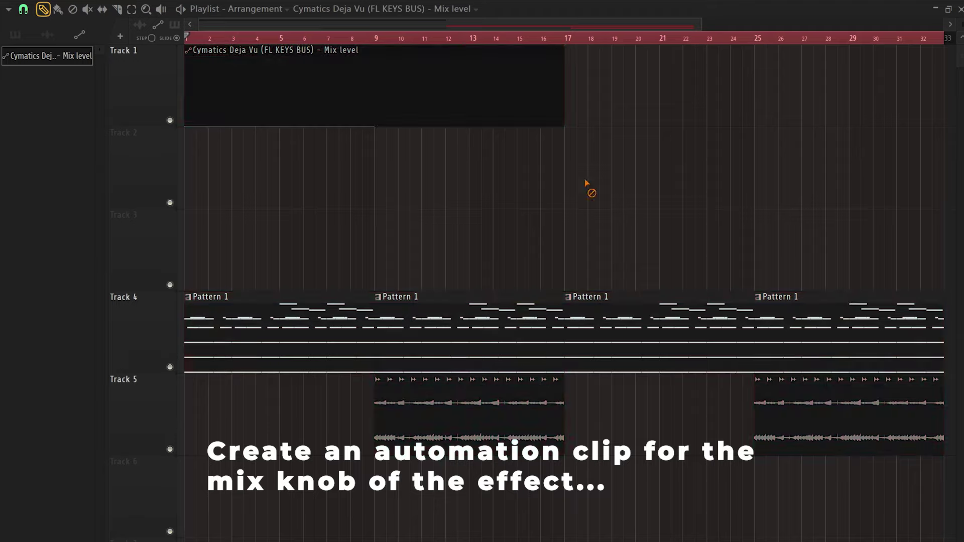
Shape the Deja Vu mix level automation to rise in a curve from bar 16 to bar 17, and play that section.
scroll(585, 187, down, 3)
scroll(579, 185, down, 3)
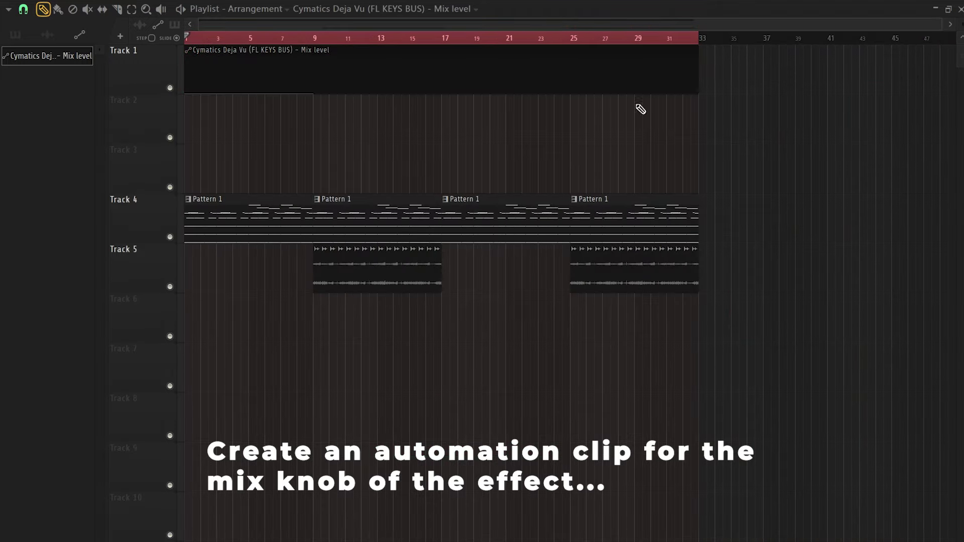
scroll(301, 99, up, 4)
scroll(622, 125, up, 2)
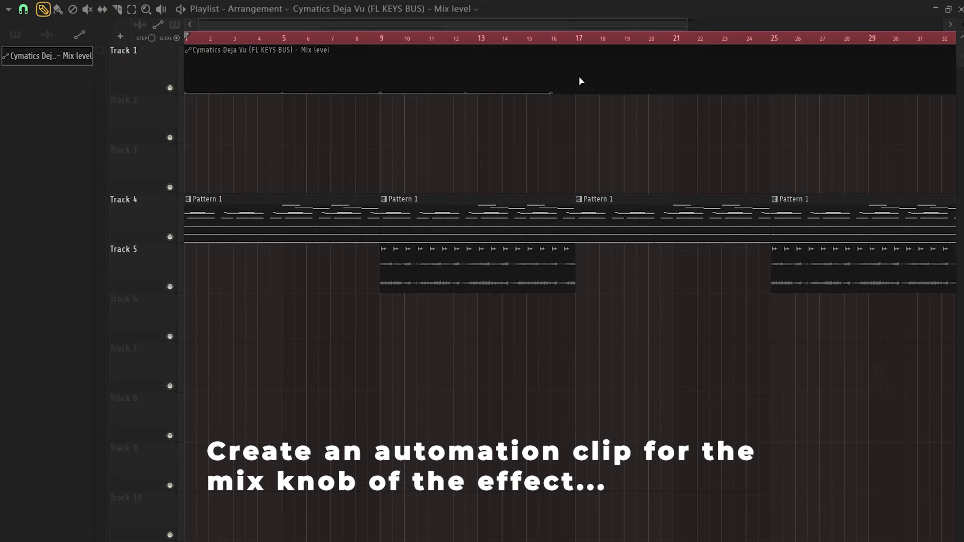
drag(578, 79, 575, 57)
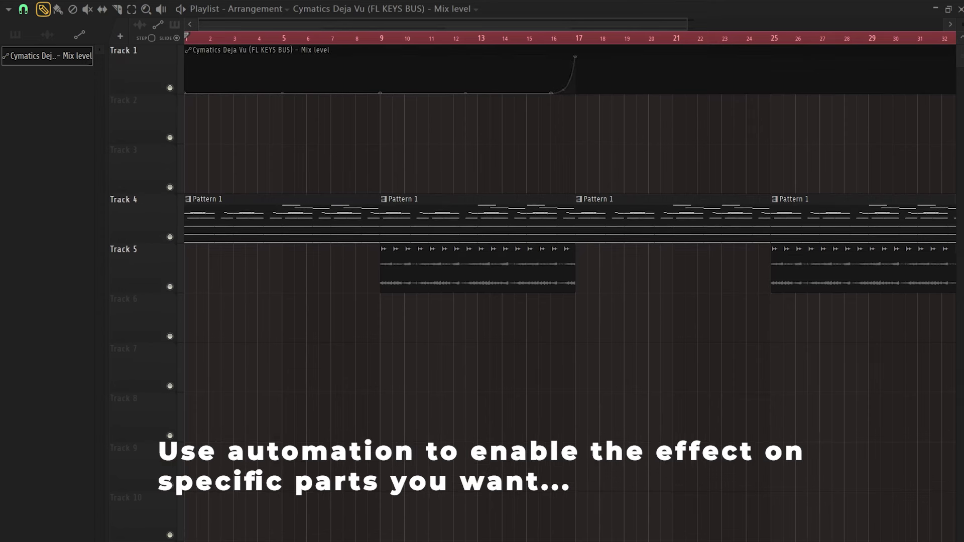
click(554, 41)
key(space)
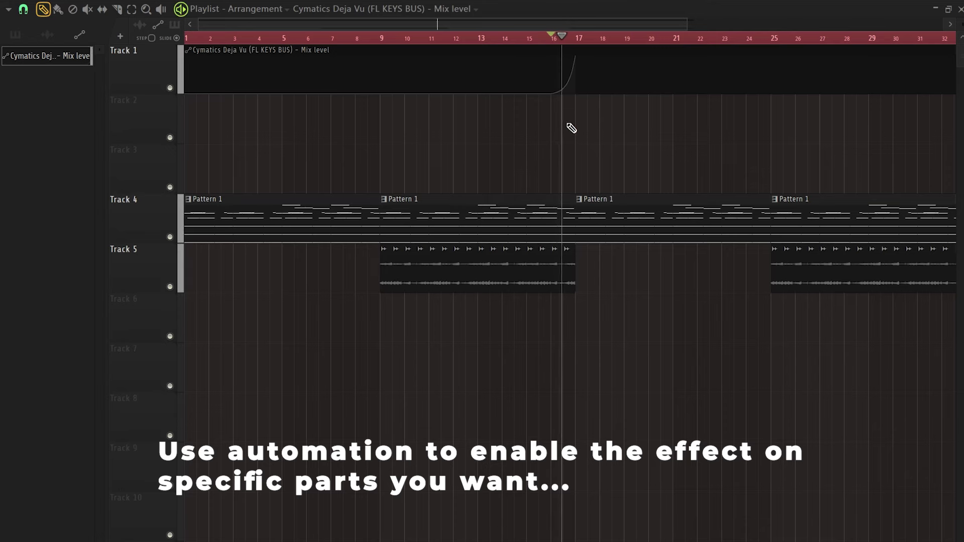
click(245, 38)
key(space)
scroll(446, 130, down, 3)
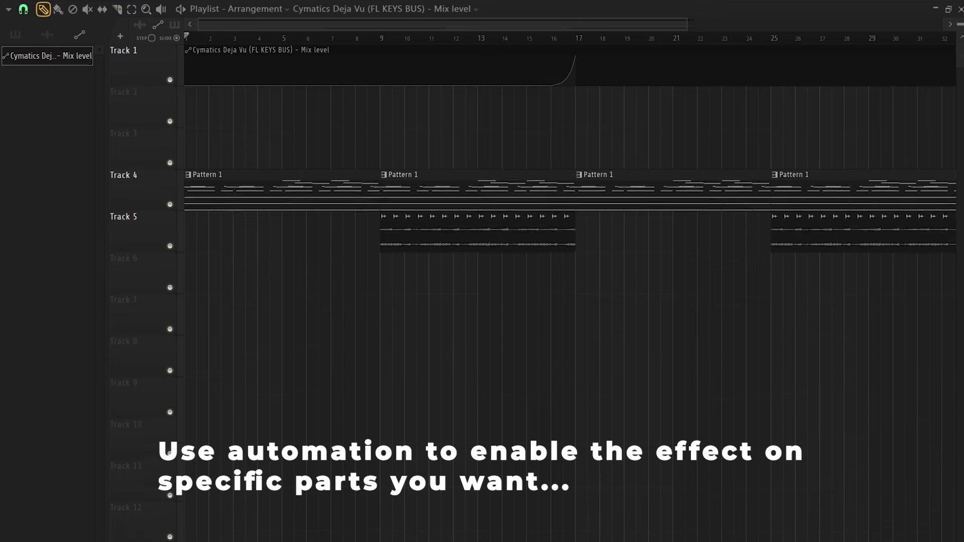
Move the Pattern 1 clips to Track 2 and the sliced audio clips to Track 3 while playing from bar 16.
scroll(446, 130, down, 3)
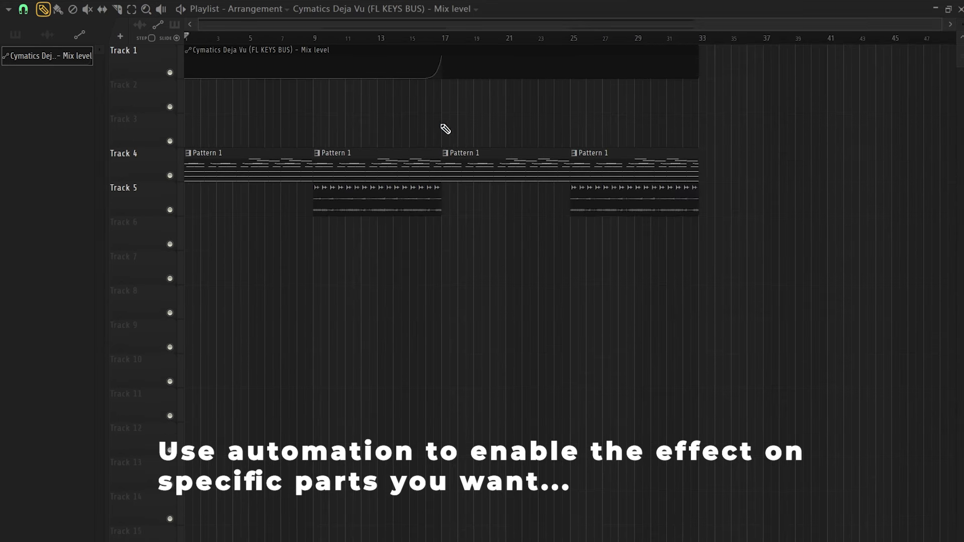
click(427, 41)
key(space)
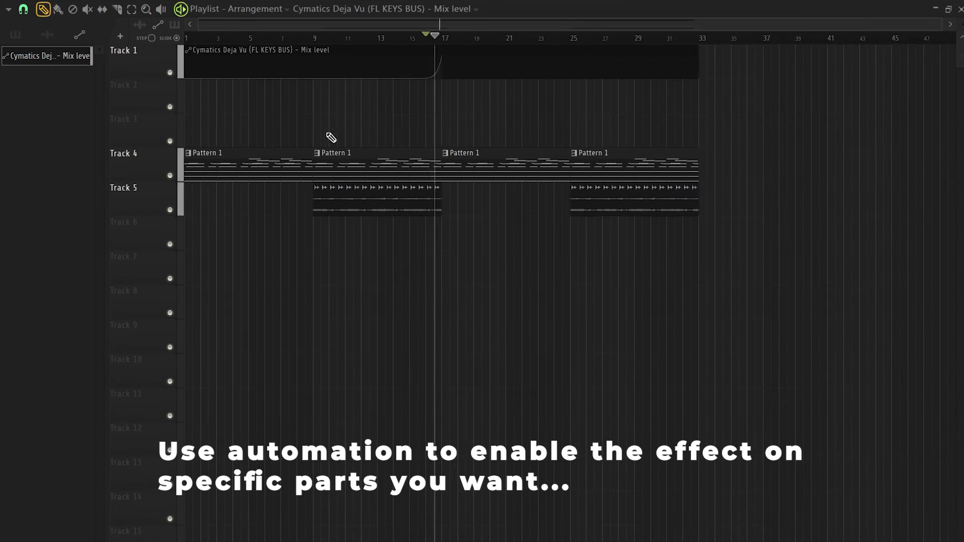
drag(722, 183, 22, 245)
key(shift+Up)
key(shift+Up)
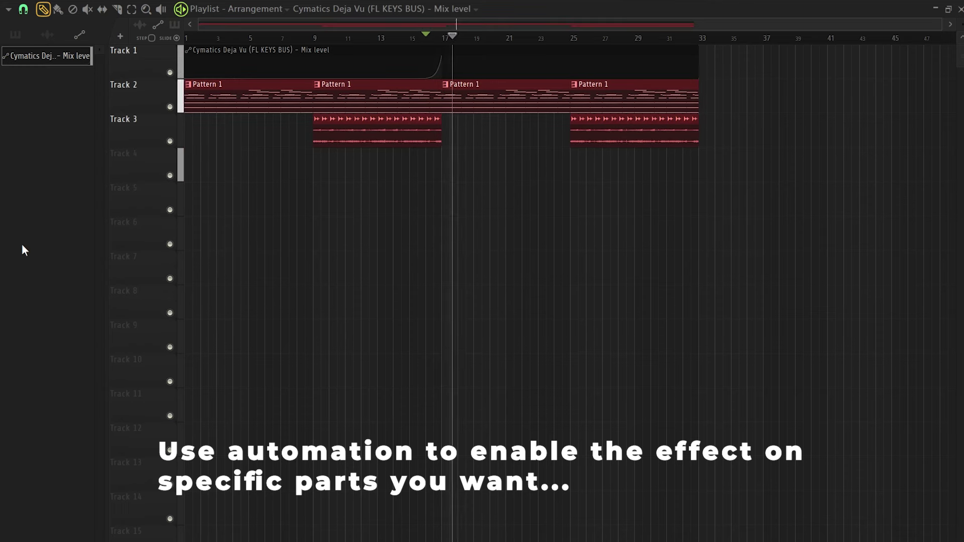
right_click(401, 282)
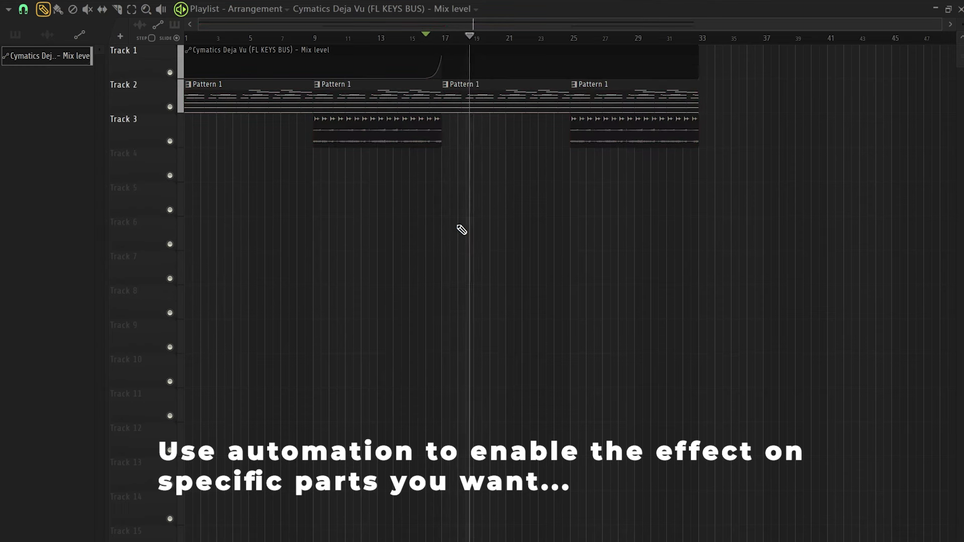
key(space)
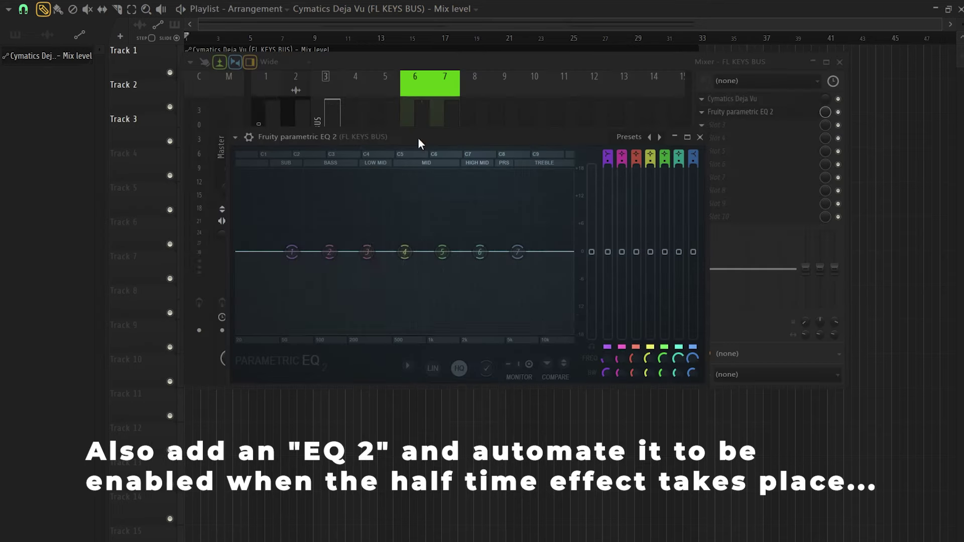
Shape band 1 of Fruity parametric EQ 2 on the FL KEYS BUS into a steep low cut at 200 Hz while listening to the half-time section.
key(space)
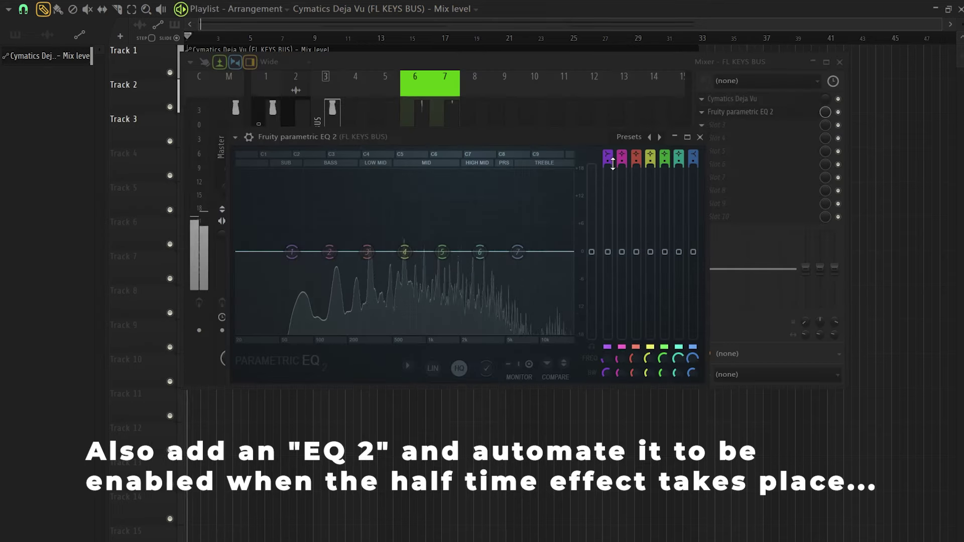
drag(292, 252, 310, 252)
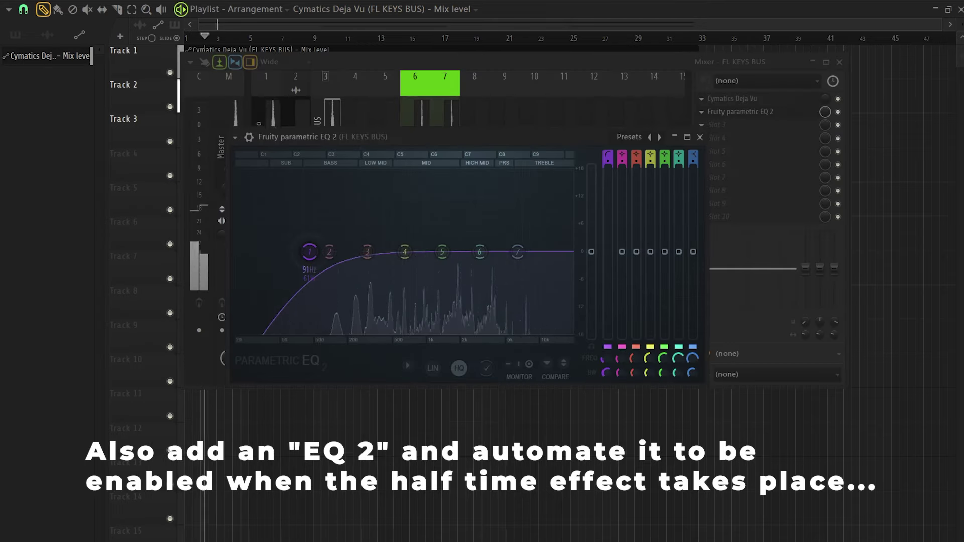
key(space)
click(431, 37)
click(468, 38)
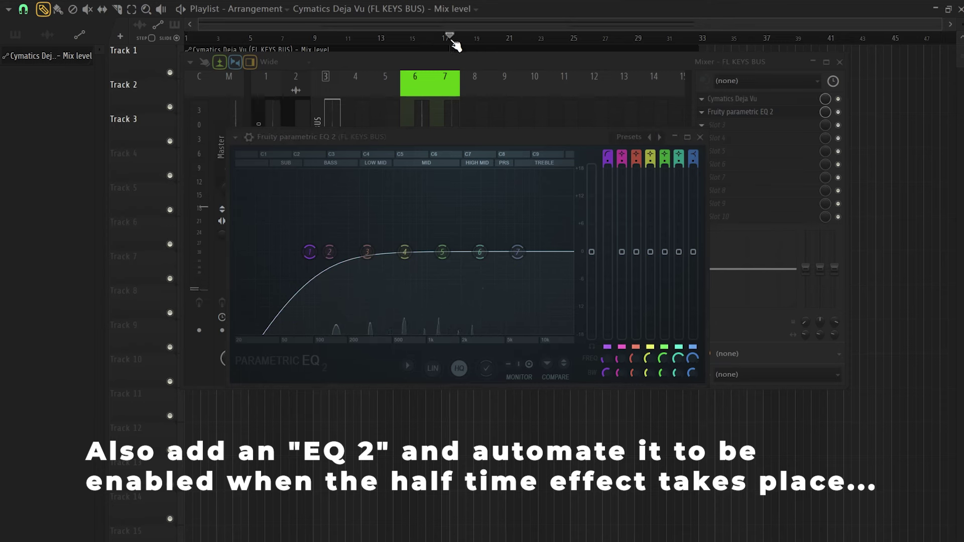
key(space)
drag(310, 252, 348, 252)
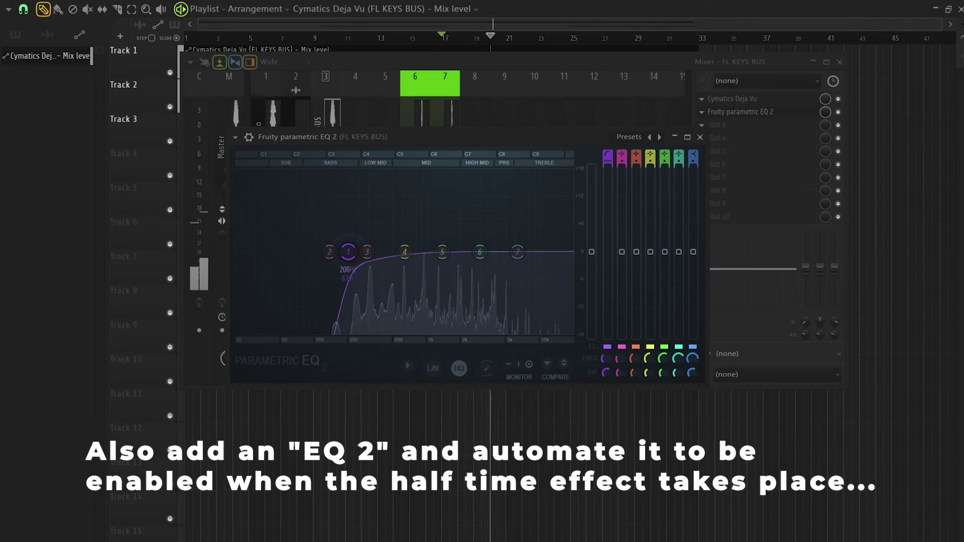
key(space)
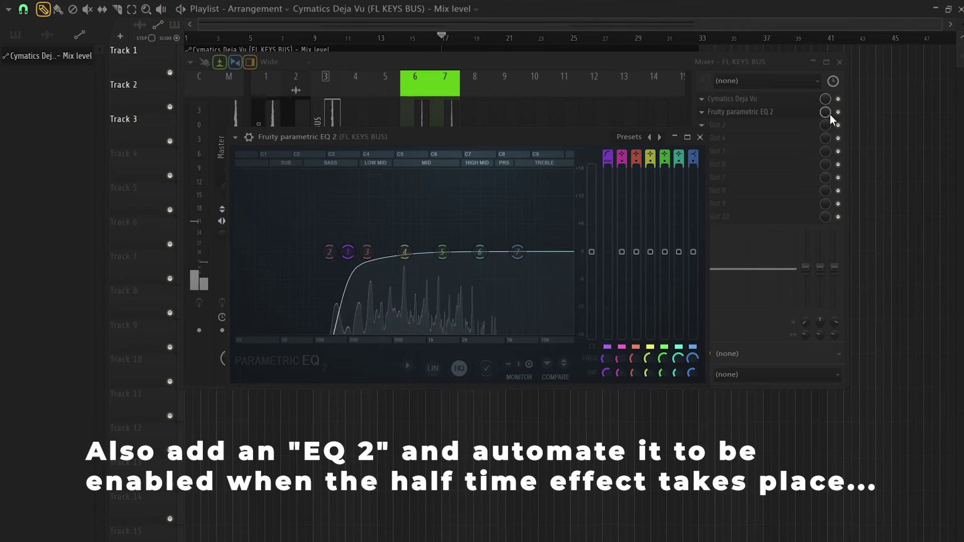
Lower the mix level of Fruity parametric EQ 2 to zero, create an automation clip for it, and close the mixer.
drag(827, 113, 828, 150)
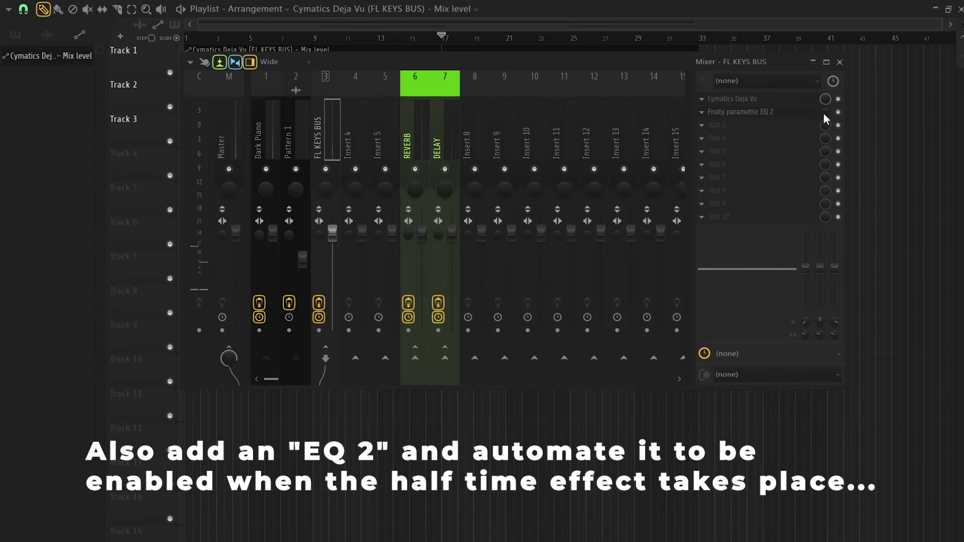
right_click(824, 113)
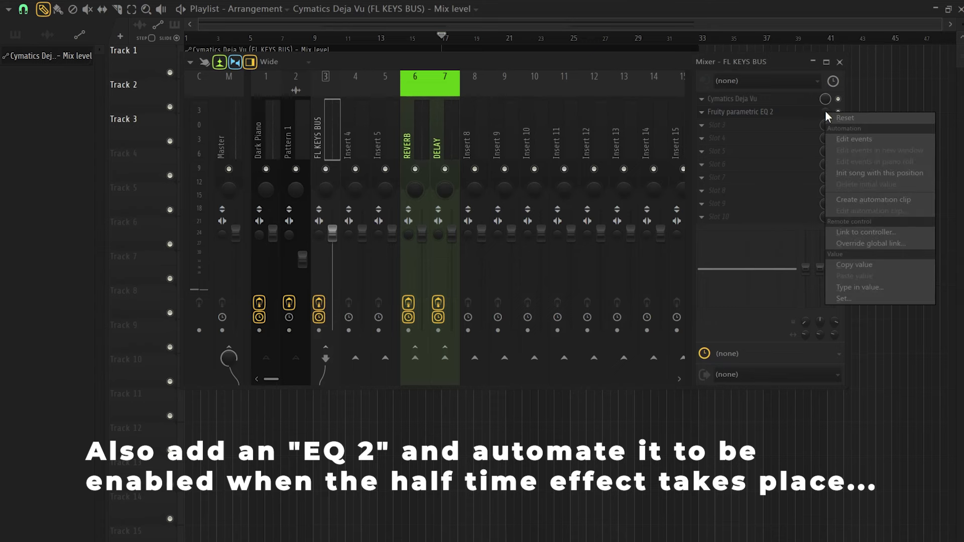
click(855, 200)
click(839, 62)
Extend the EQ 2 mix level automation to bar 33, curve it upward from bar 16 to bar 17, and play that transition.
click(427, 83)
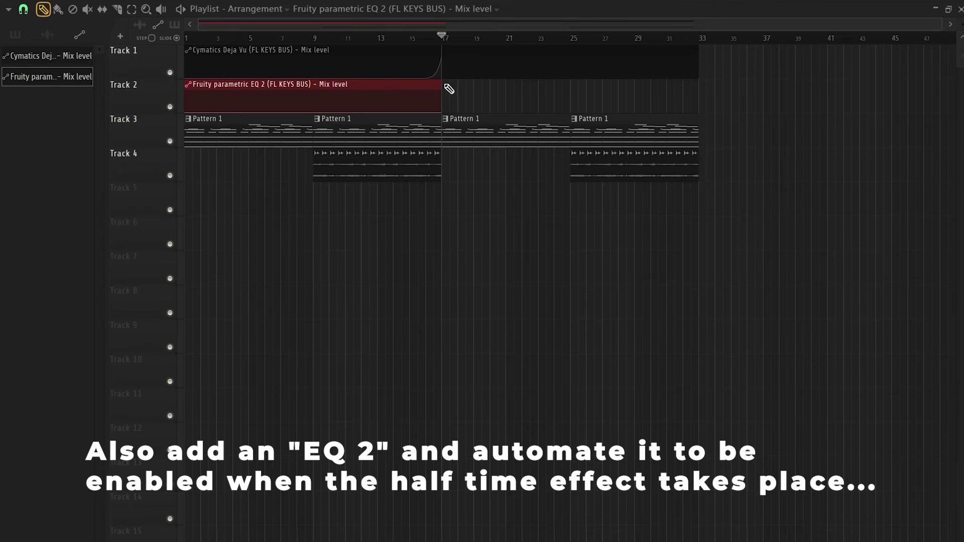
scroll(592, 118, up, 6)
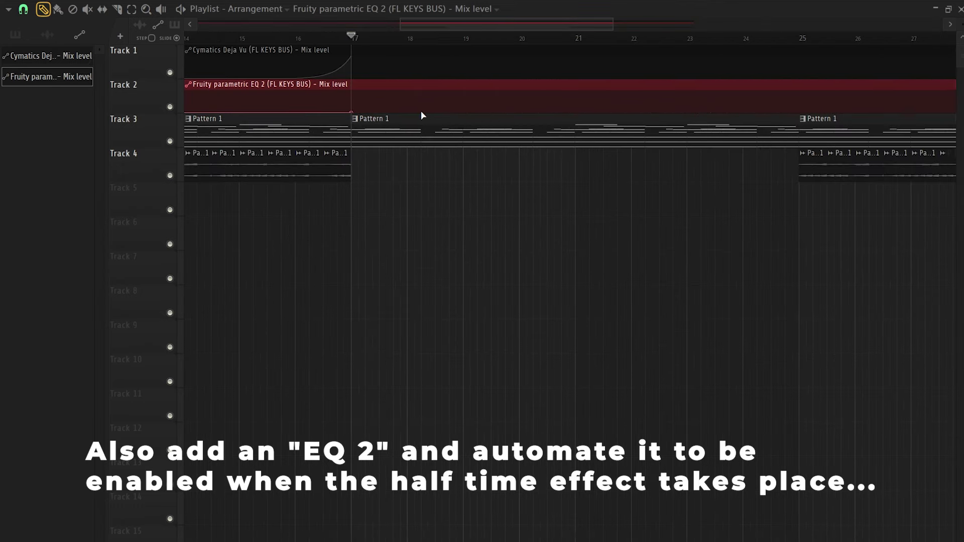
drag(492, 108, 545, 75)
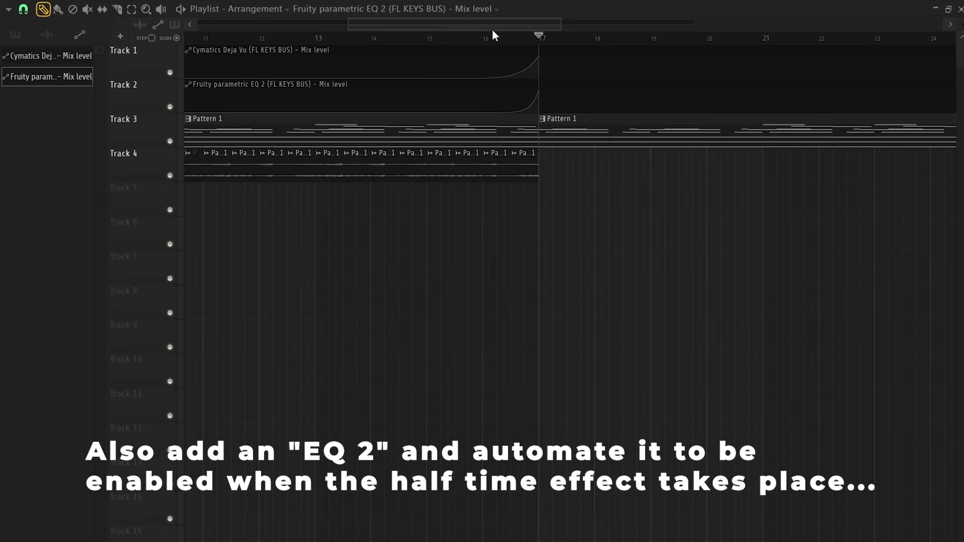
scroll(497, 39, down, 6)
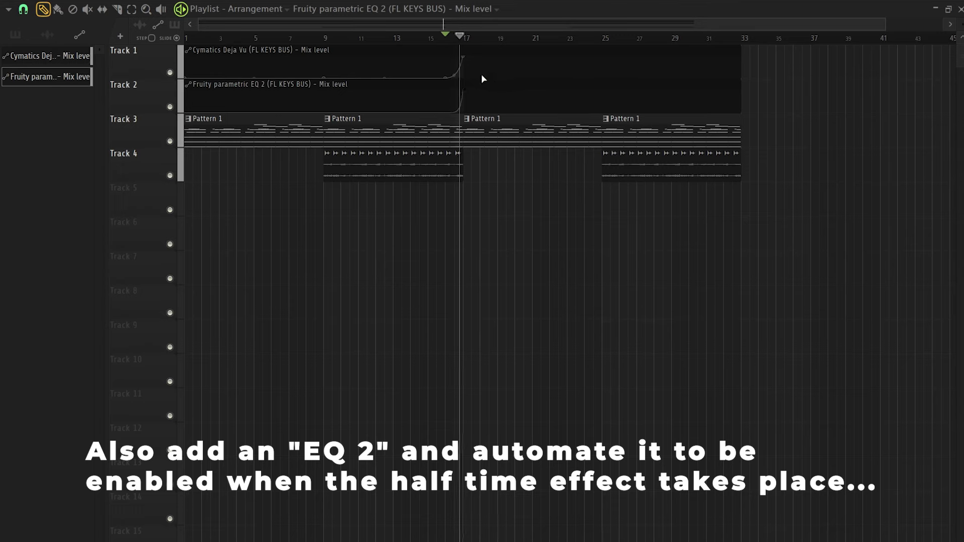
scroll(469, 74, down, 2)
scroll(471, 76, down, 1)
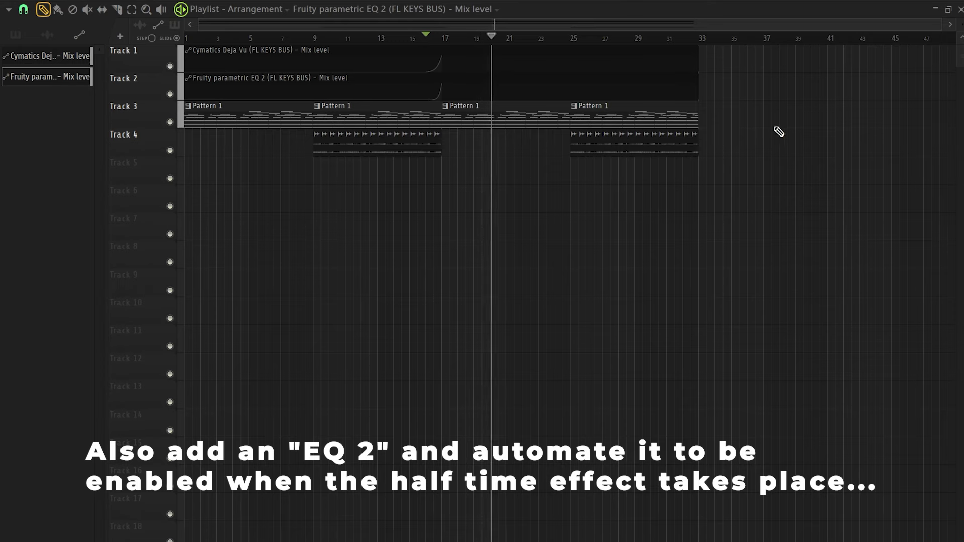
scroll(744, 157, up, 2)
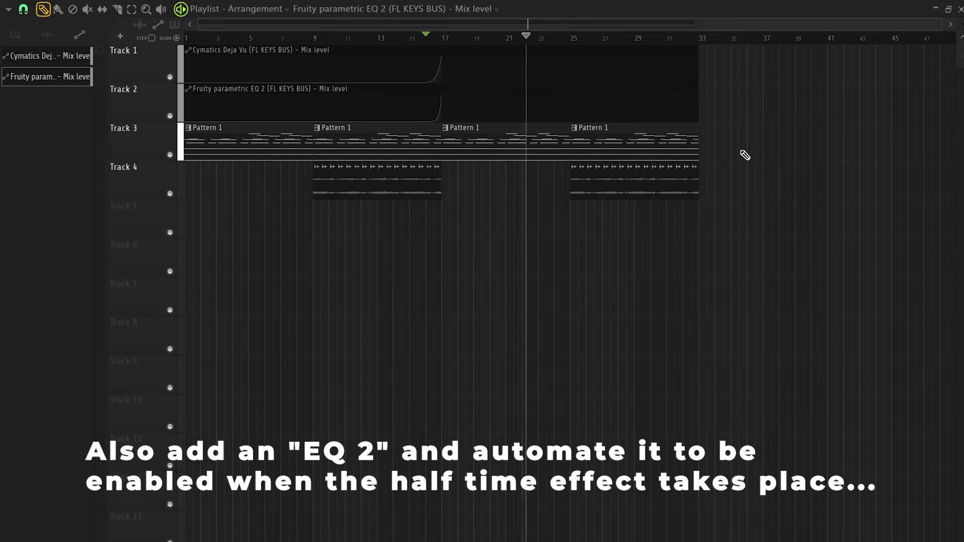
key(space)
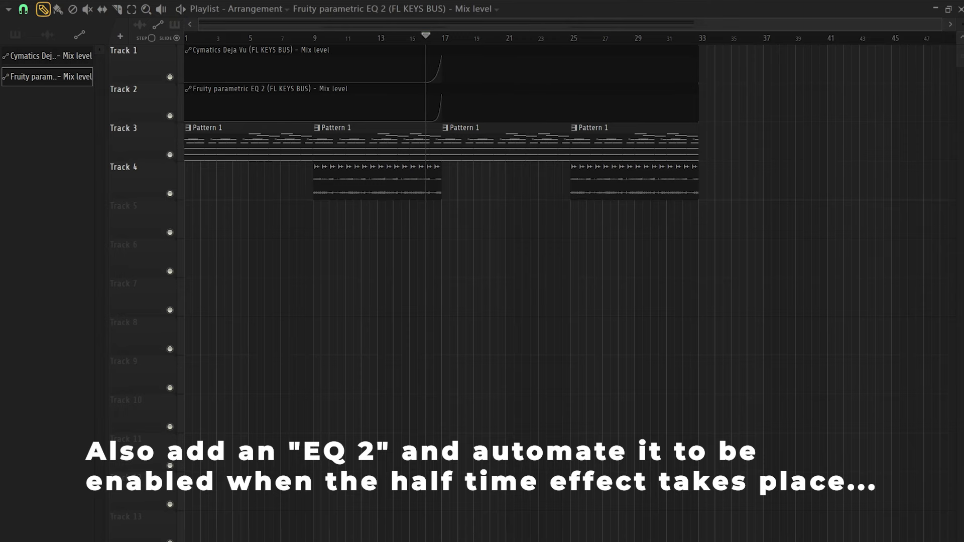